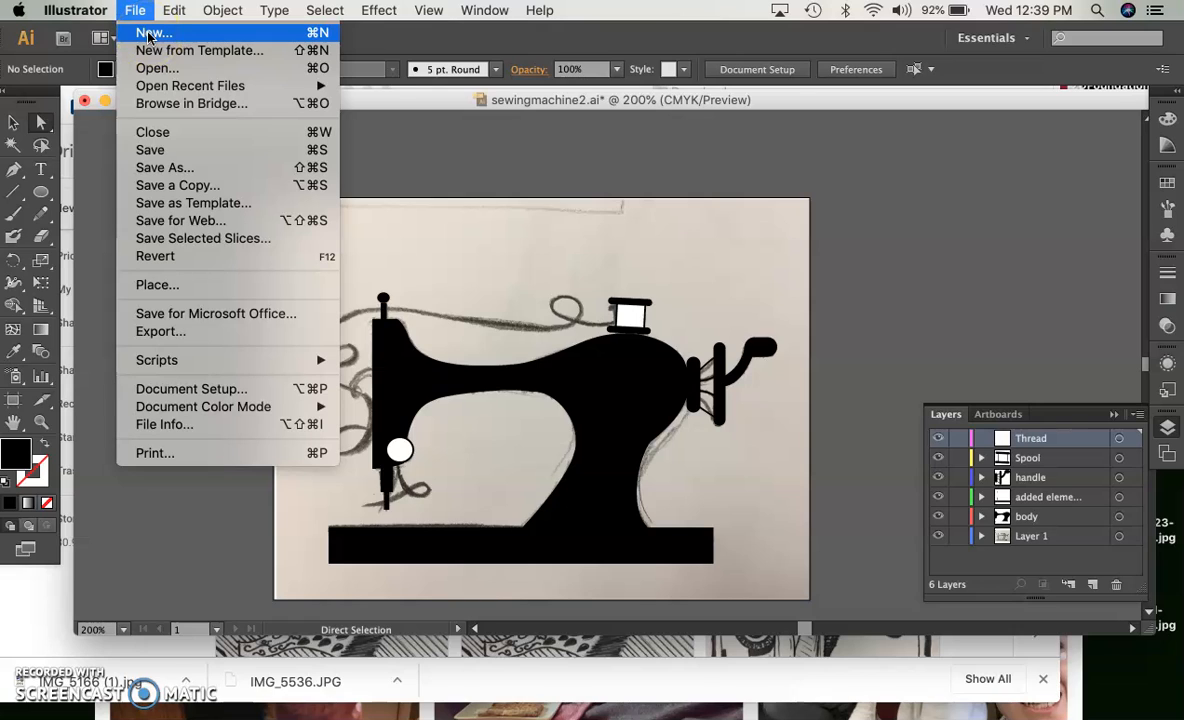
Create a new document 4 in wide and 3 in high, named with the surname followed by "Final2"
click(159, 38)
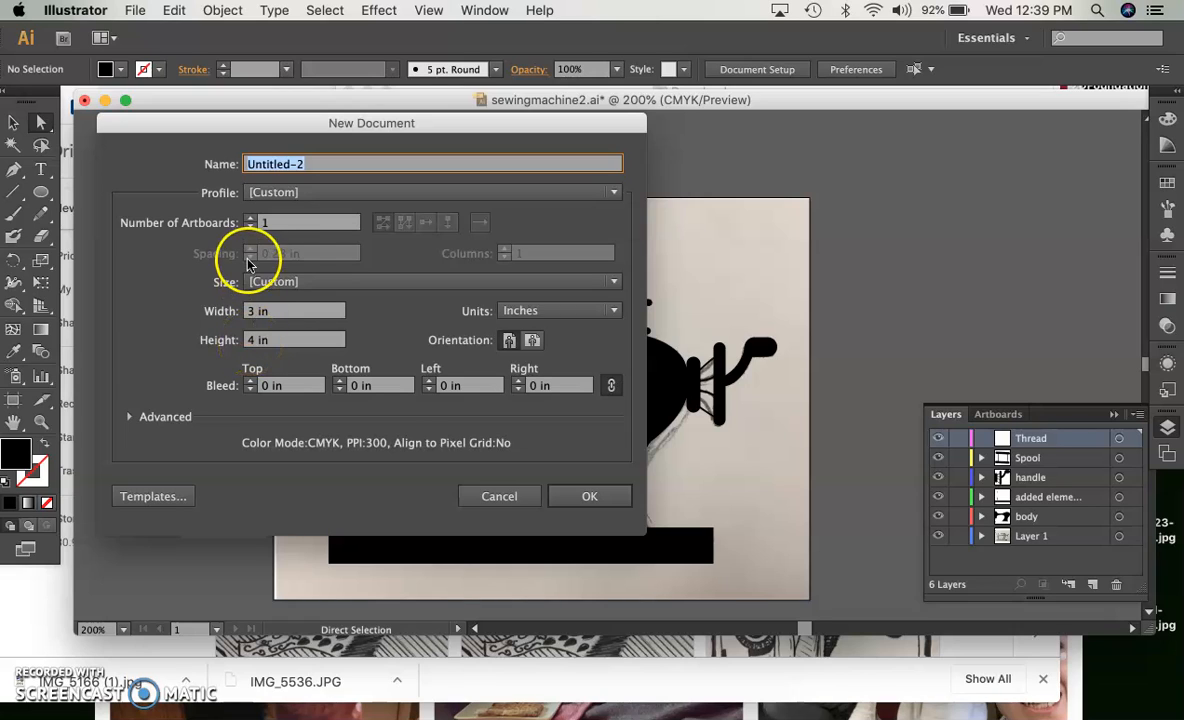
click(253, 311)
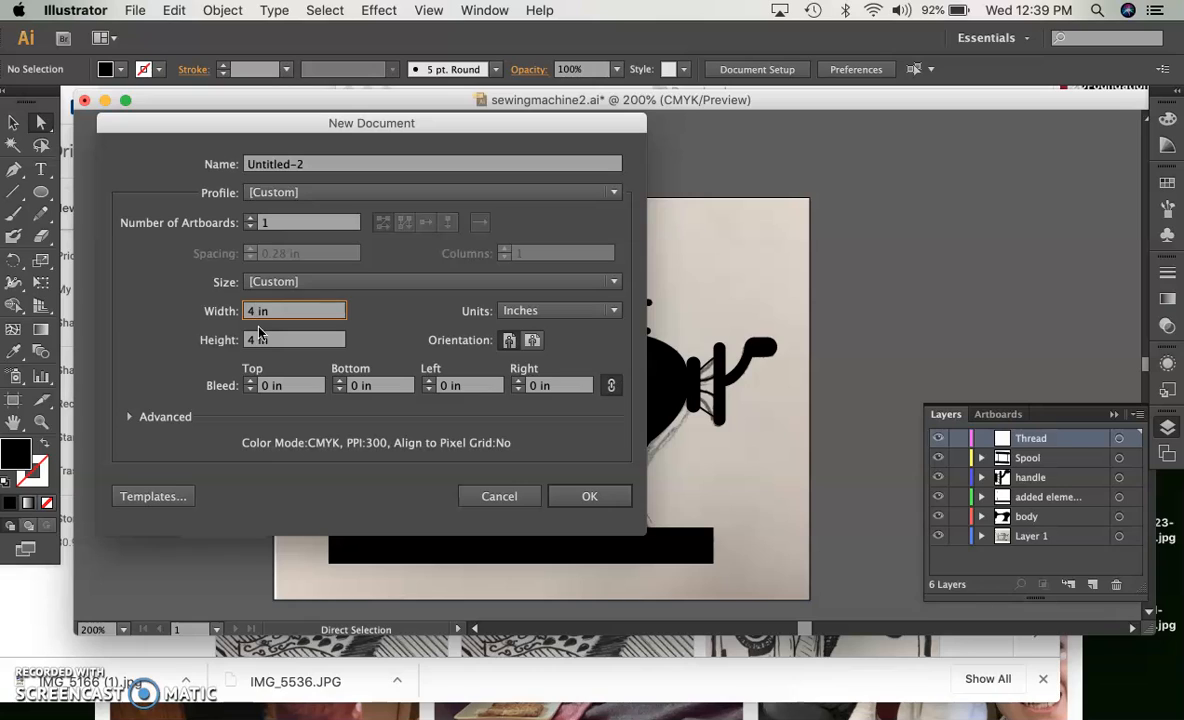
click(252, 340)
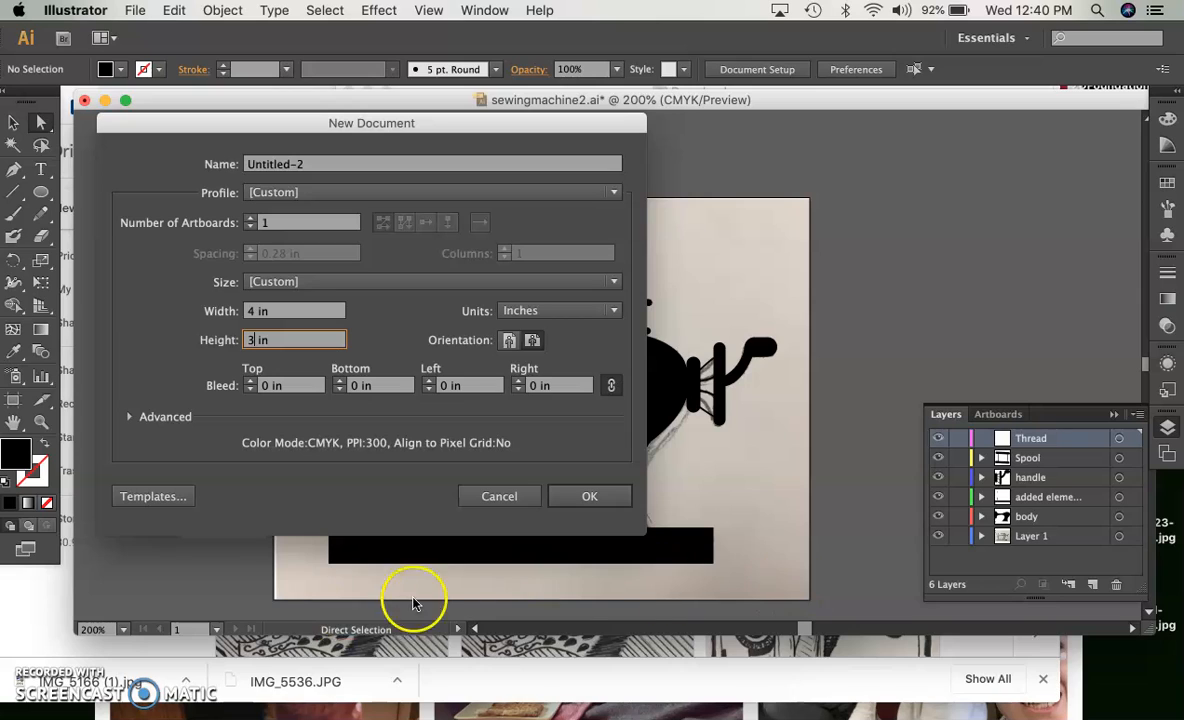
click(309, 164)
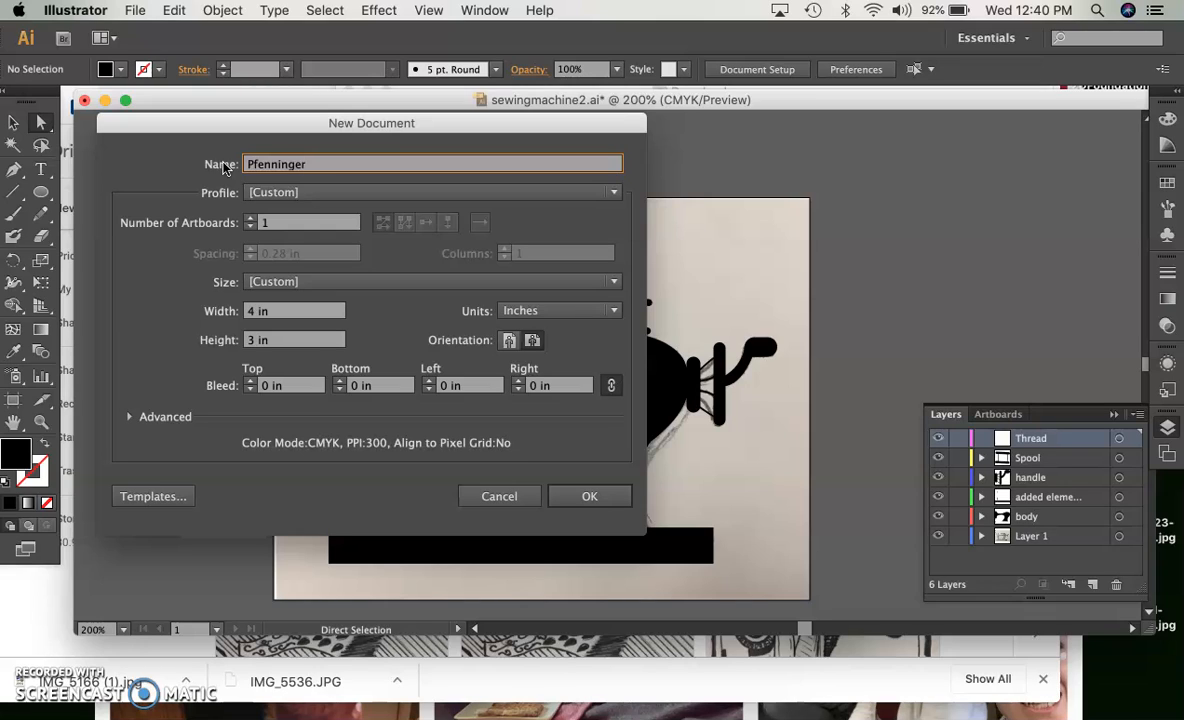
text(al2)
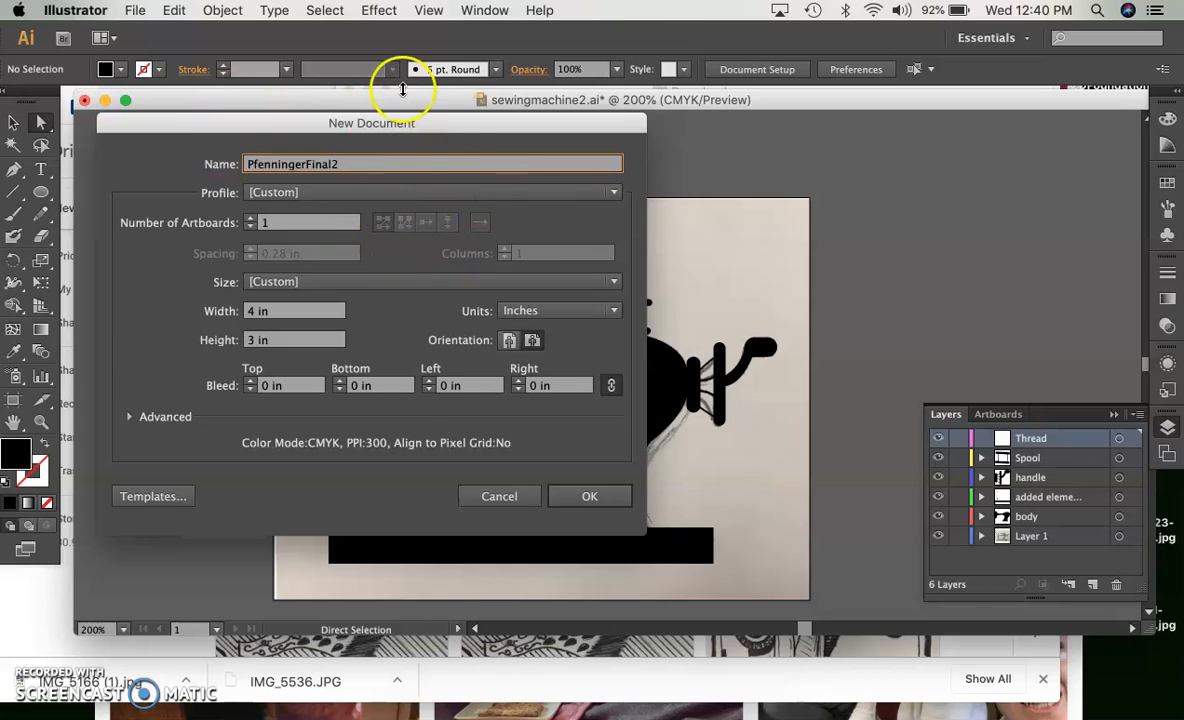
click(594, 497)
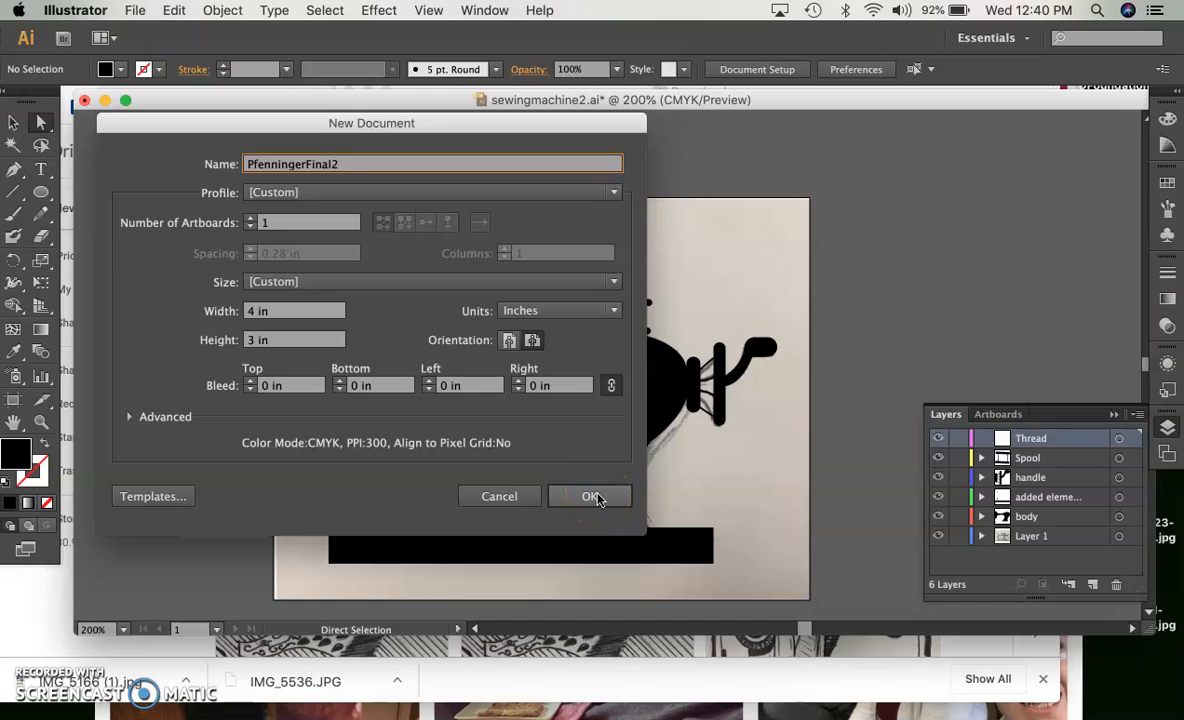
click(594, 497)
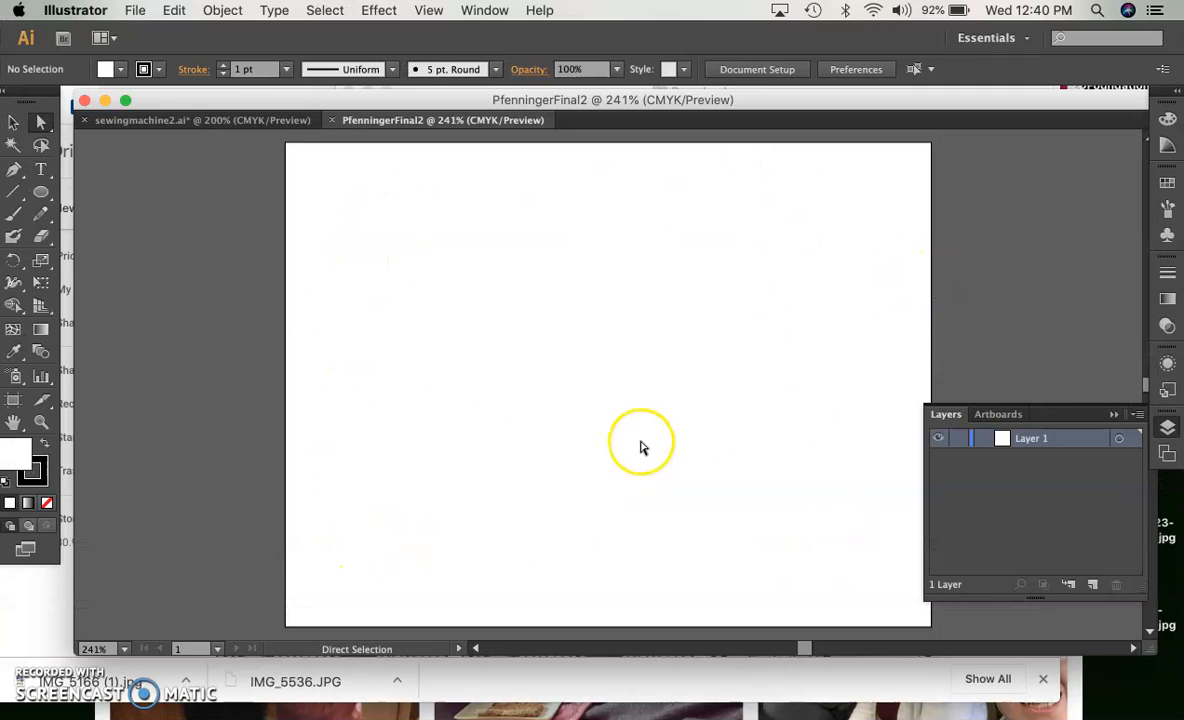
Switch to Chrome and open the Images Drive folder linked under Scanned Drawings in the Printmaking classwork
click(494, 690)
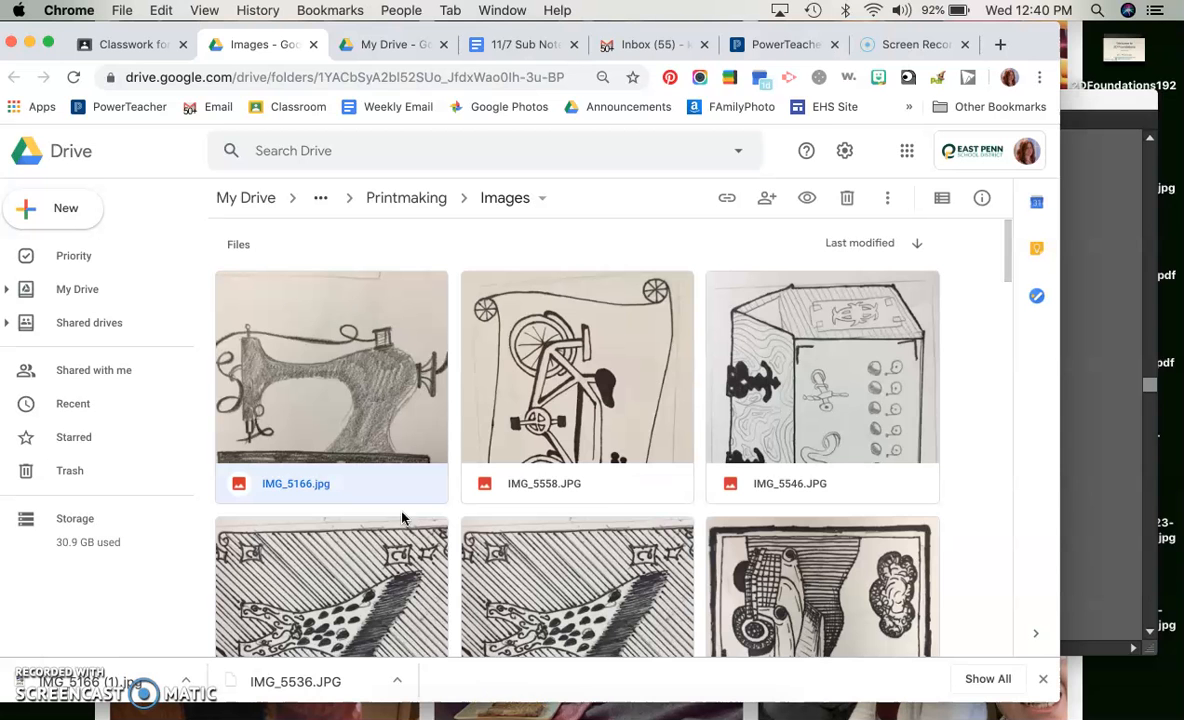
click(141, 45)
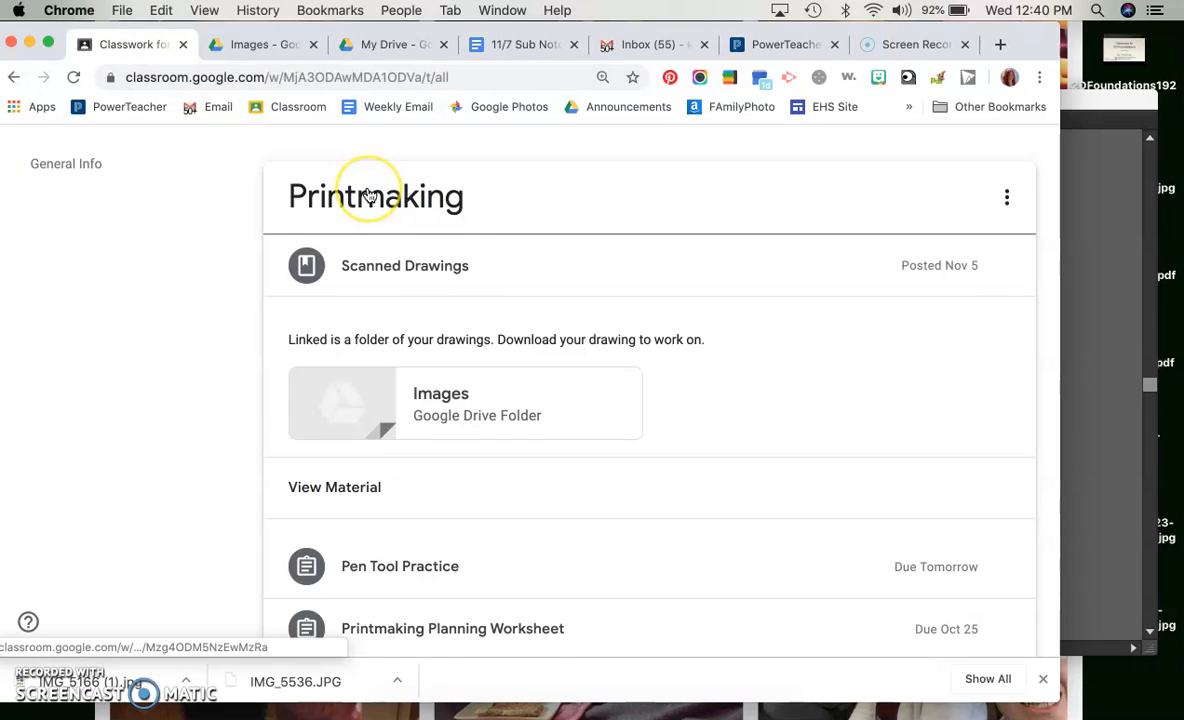
scroll(368, 194, up, 1)
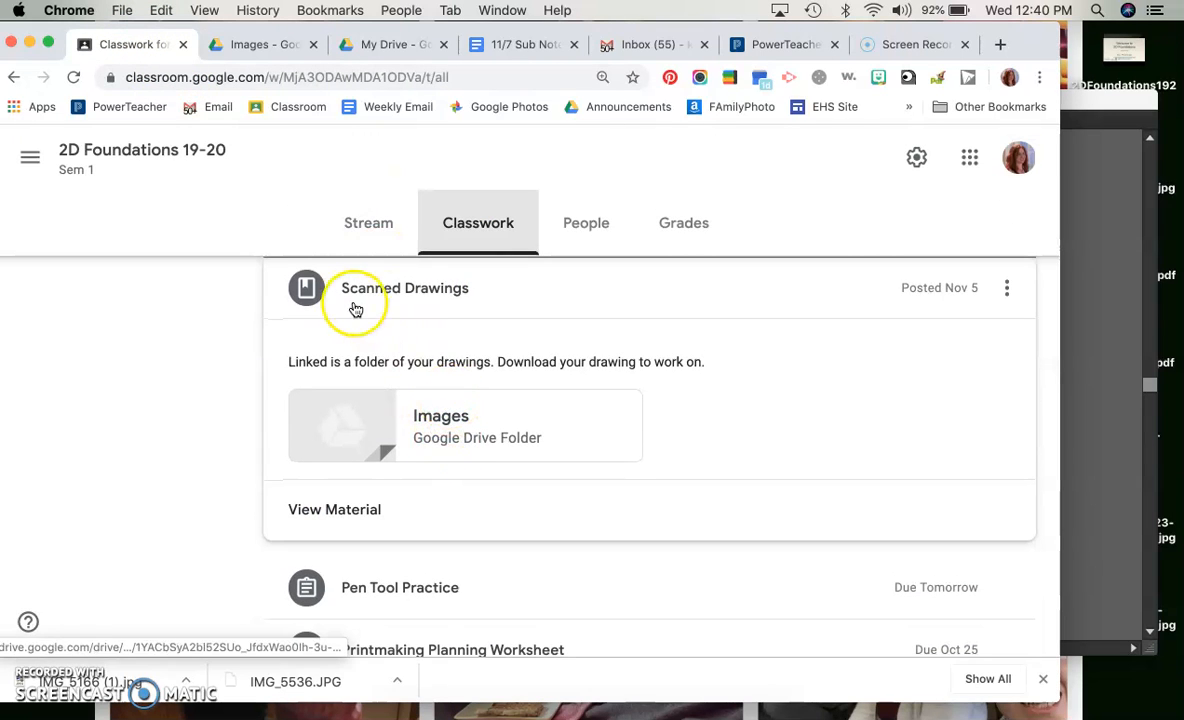
click(472, 433)
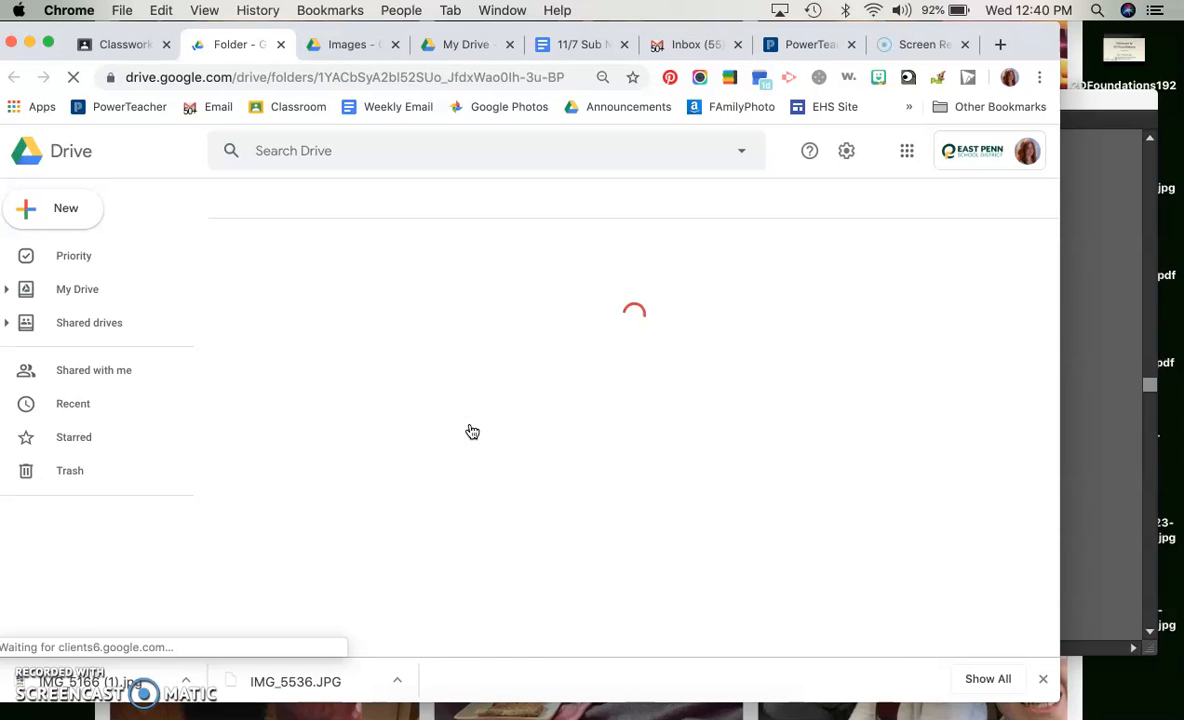
Open the sewing machine drawing IMG_5166.jpg from the Images folder and download it
click(396, 397)
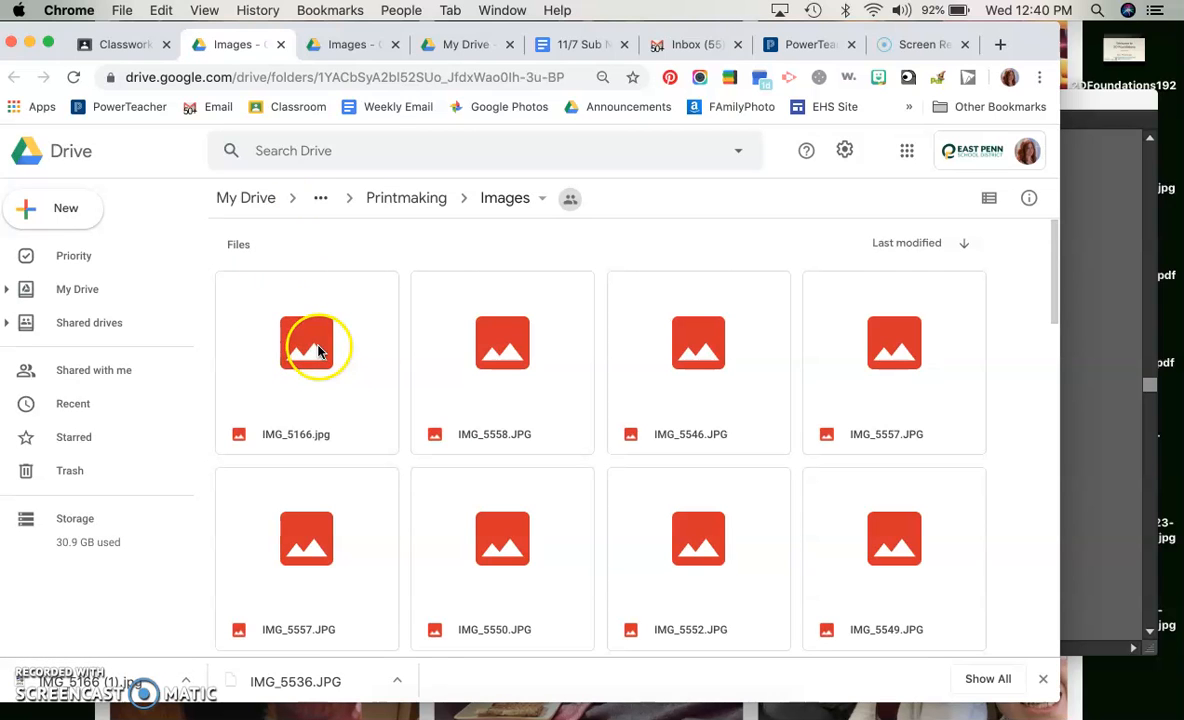
click(334, 400)
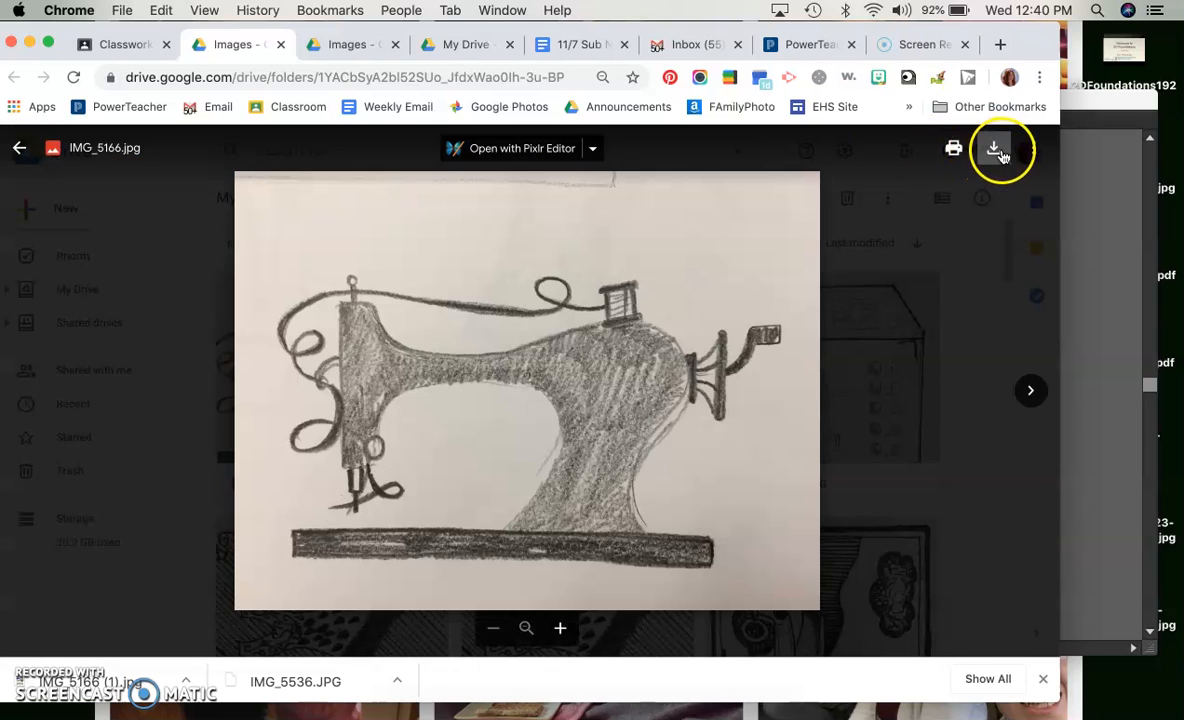
click(994, 150)
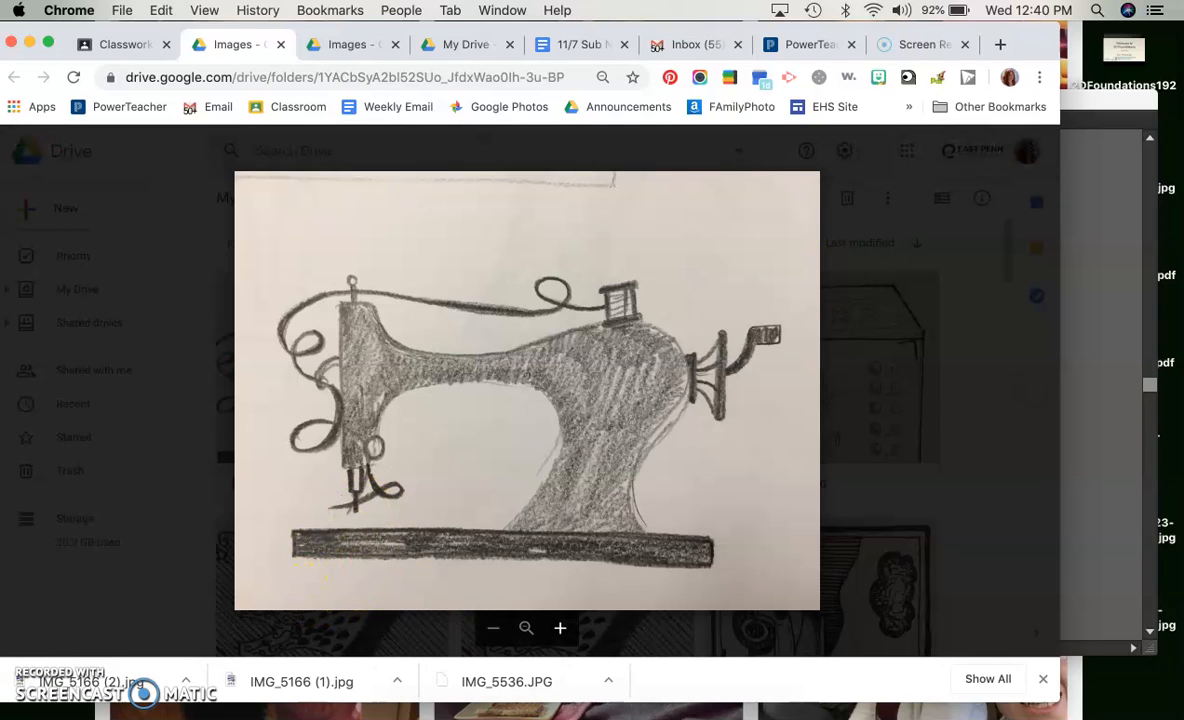
Switch to Finder and place IMG_5166.jpg from the Downloads folder onto the new Illustrator artboard
click(683, 675)
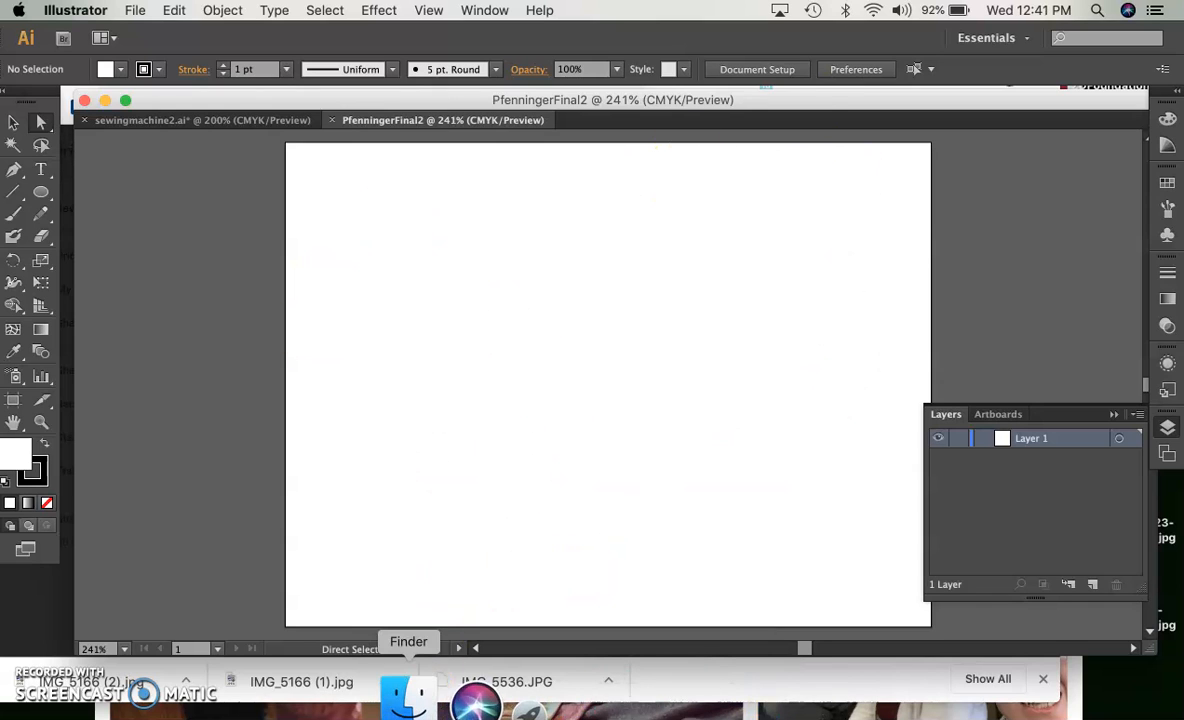
click(408, 693)
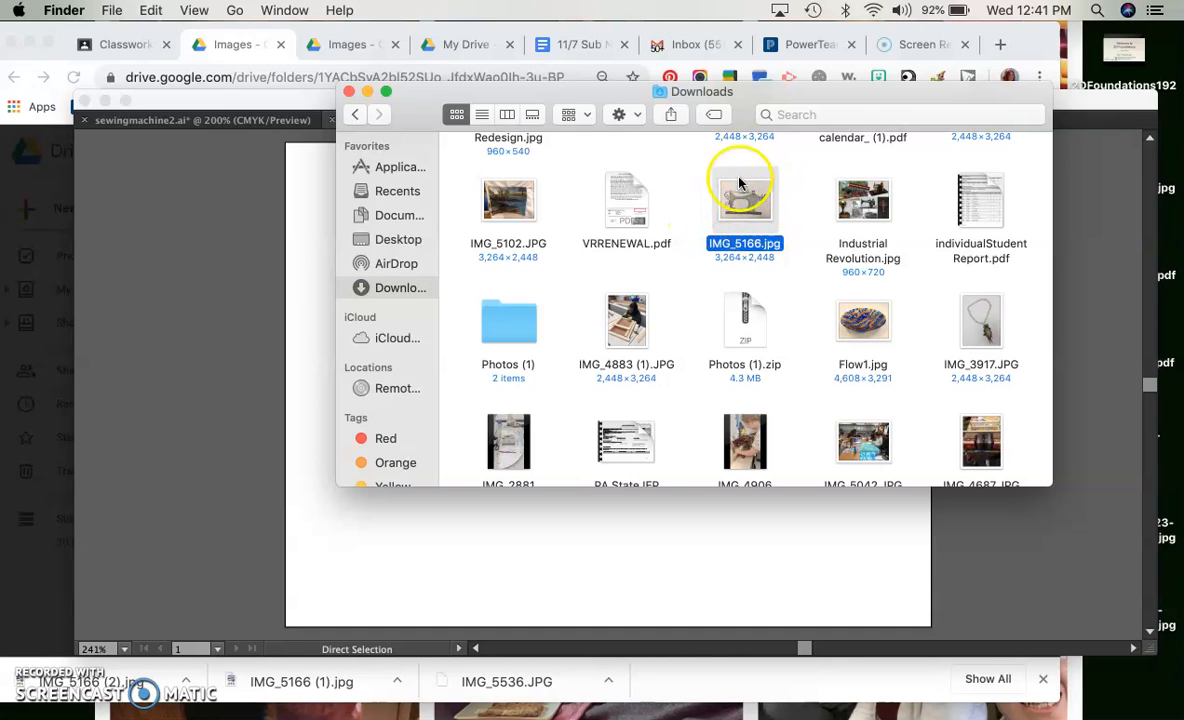
drag(752, 200, 613, 441)
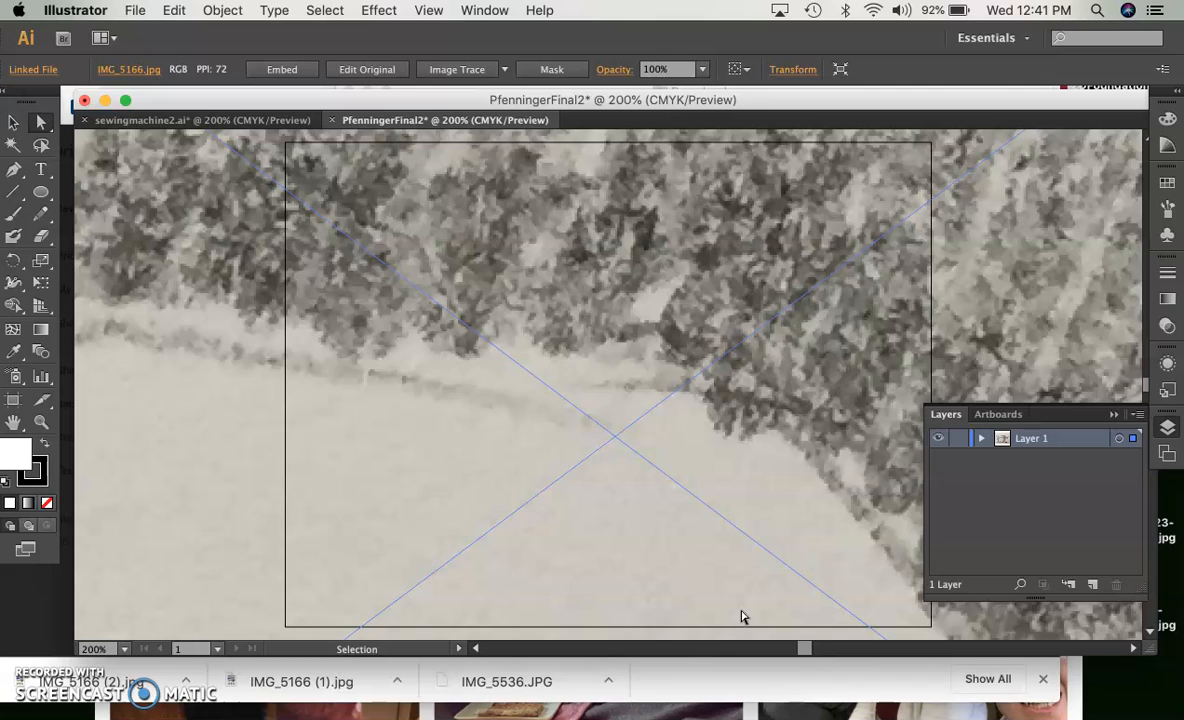
Scale the oversized drawing down proportionally from its corners until it roughly fits the artboard
key(super+minus)
key(super+minus)
key(super+minus)
key(super+minus)
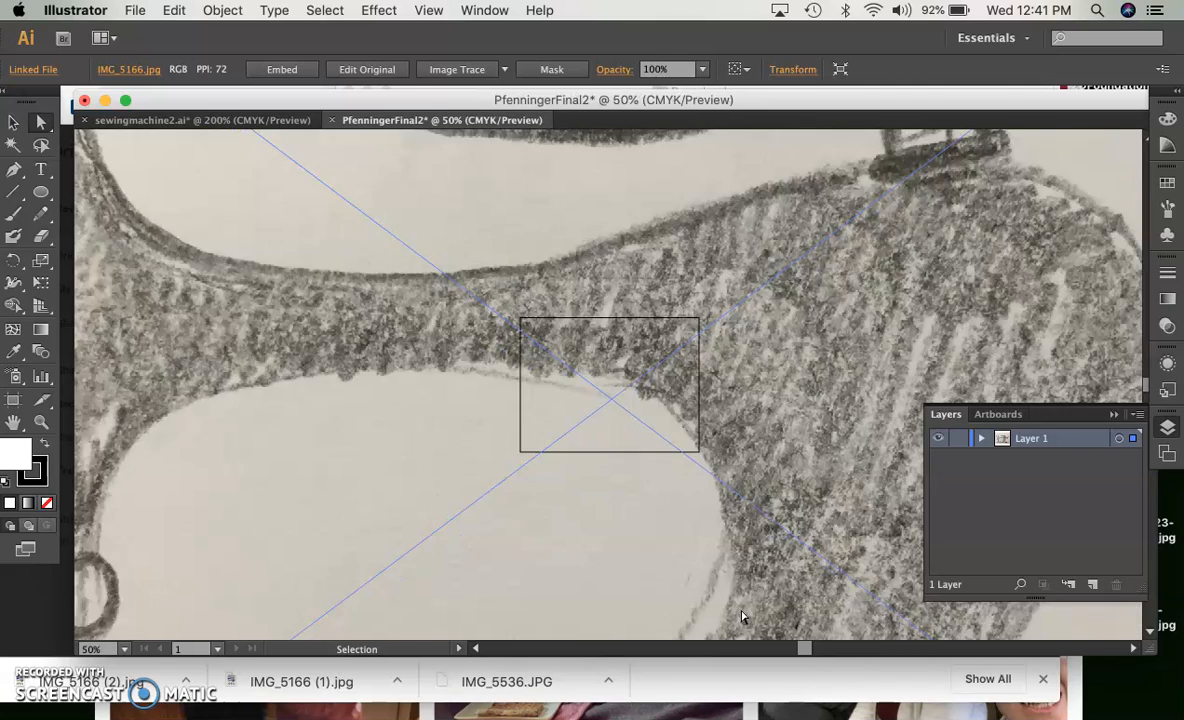
key(super+minus)
key(super+minus)
key(super+minus)
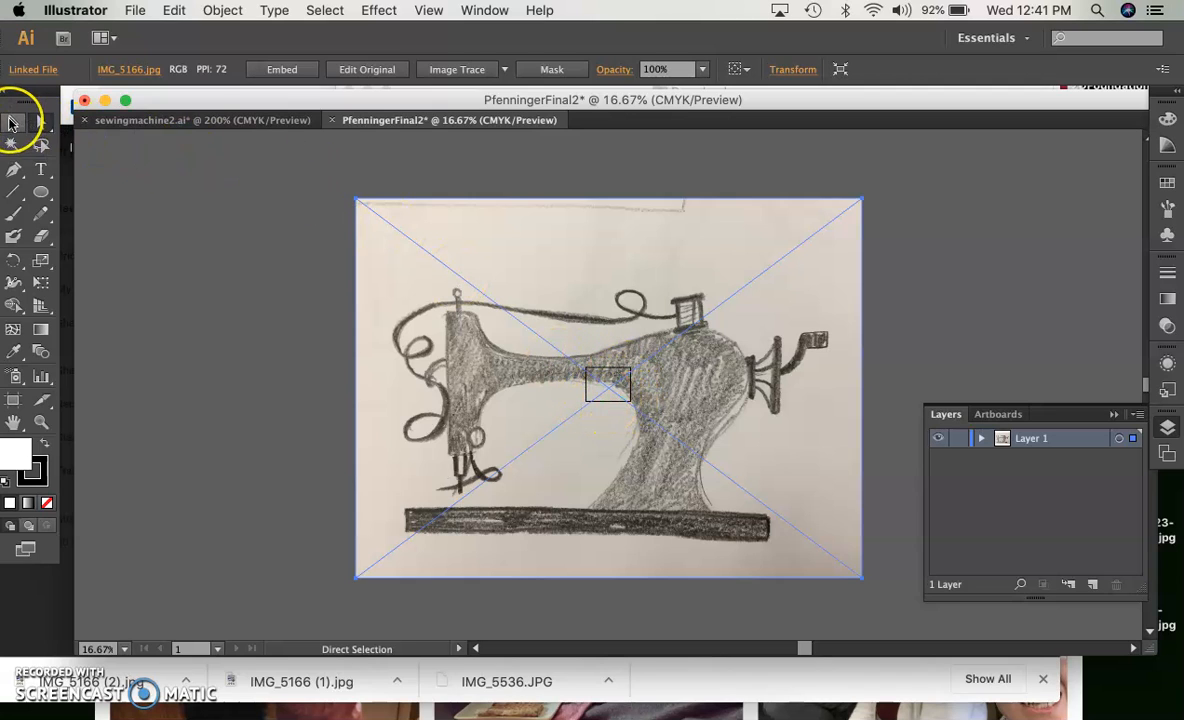
click(12, 122)
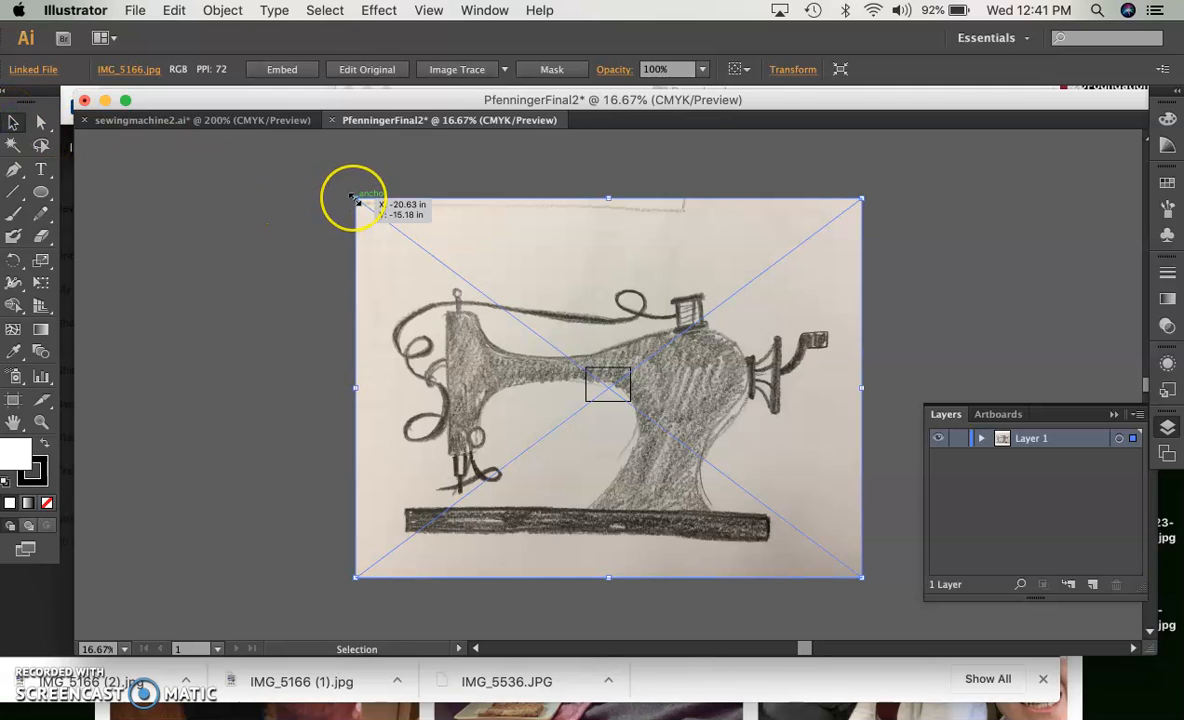
drag(354, 197, 414, 229)
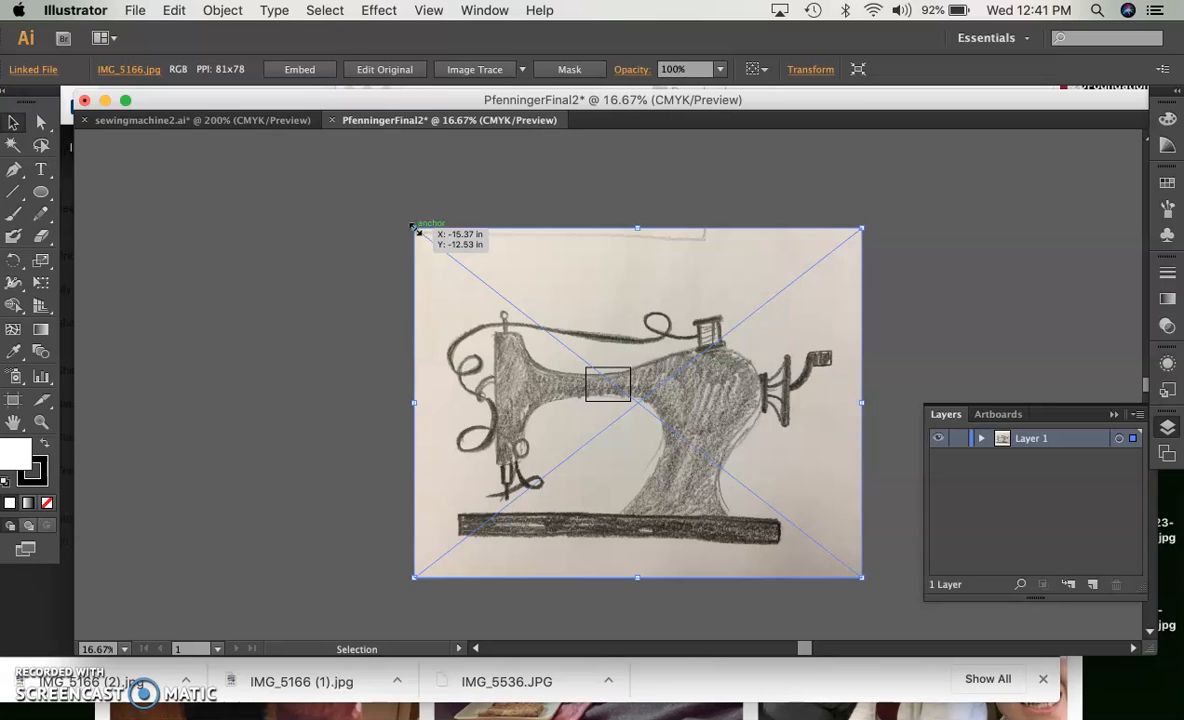
key(cmd+z)
click(356, 196)
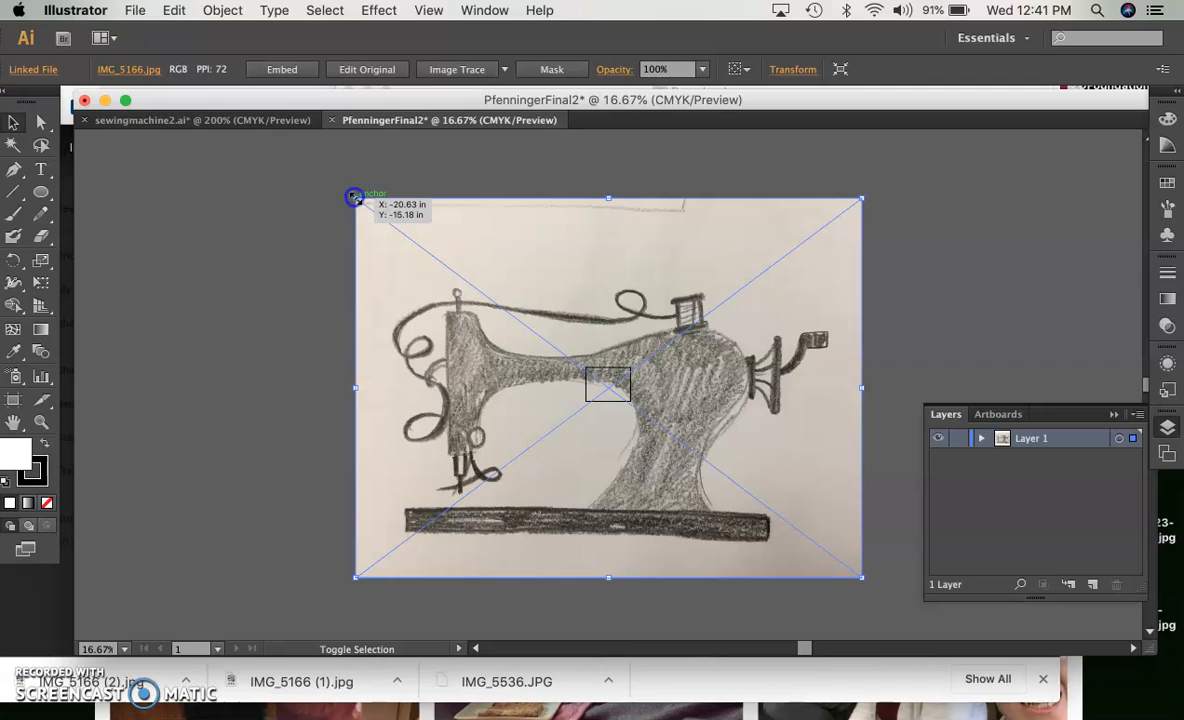
drag(366, 200, 585, 340)
click(806, 542)
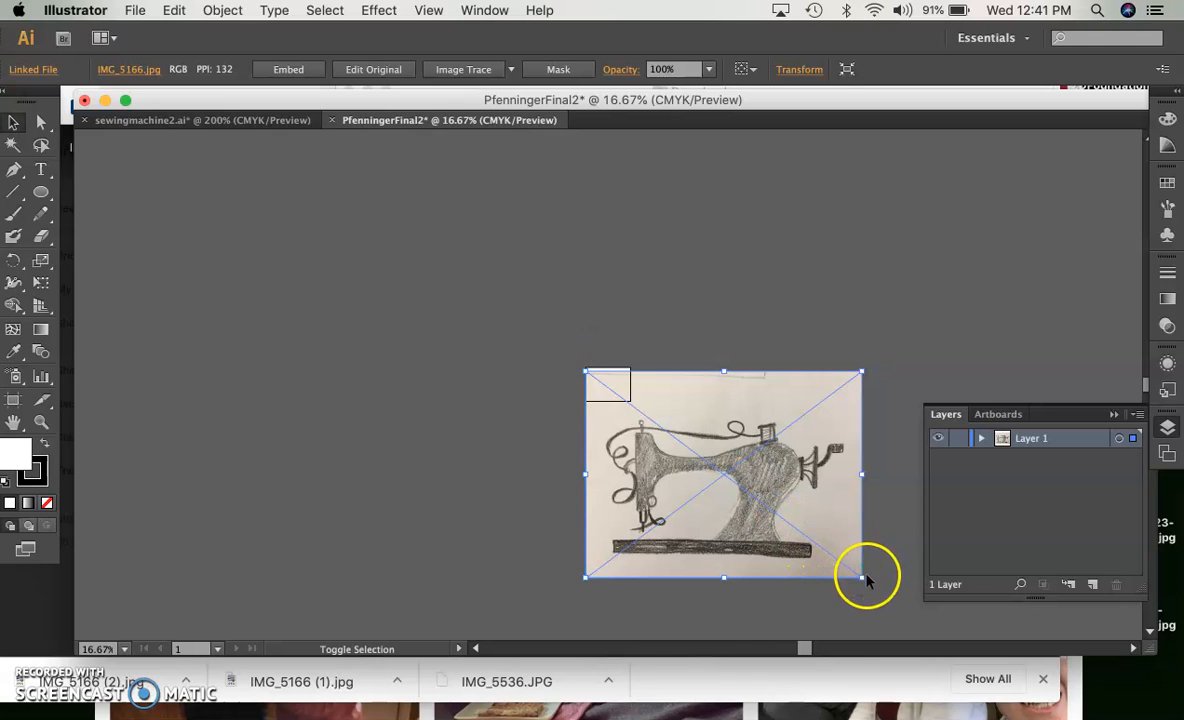
drag(862, 578, 671, 400)
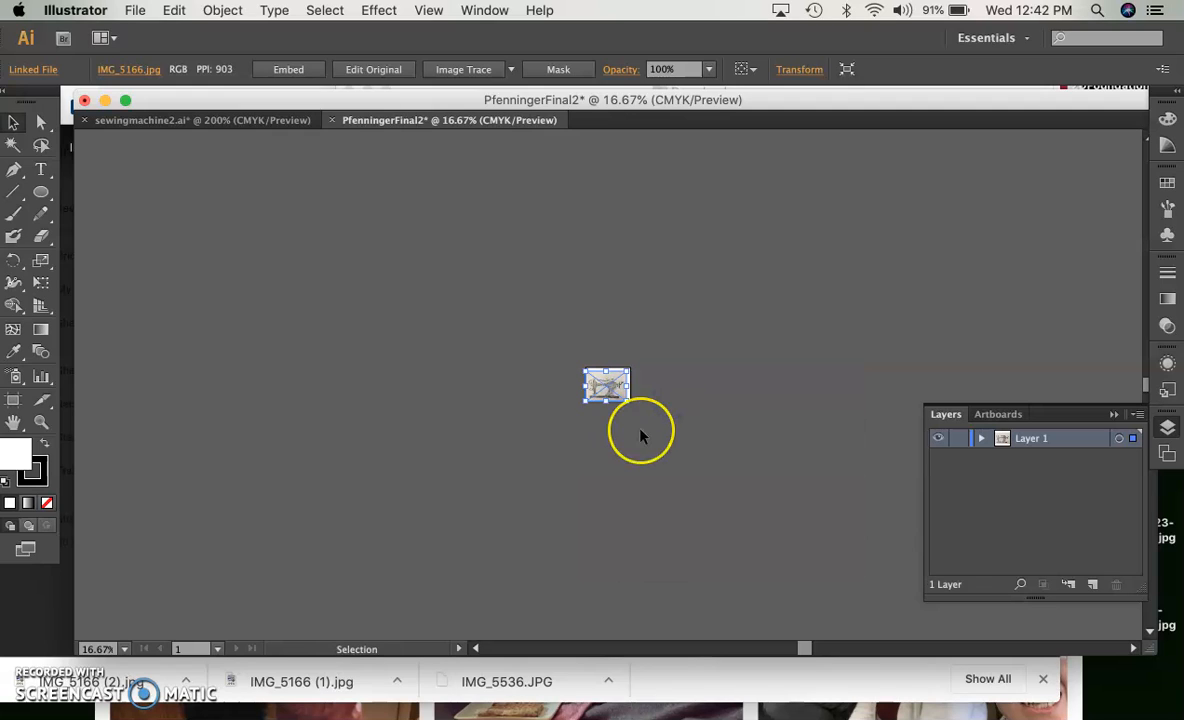
Enlarge the drawing proportionally from its upper-right corner until it fills the artboard
key(a)
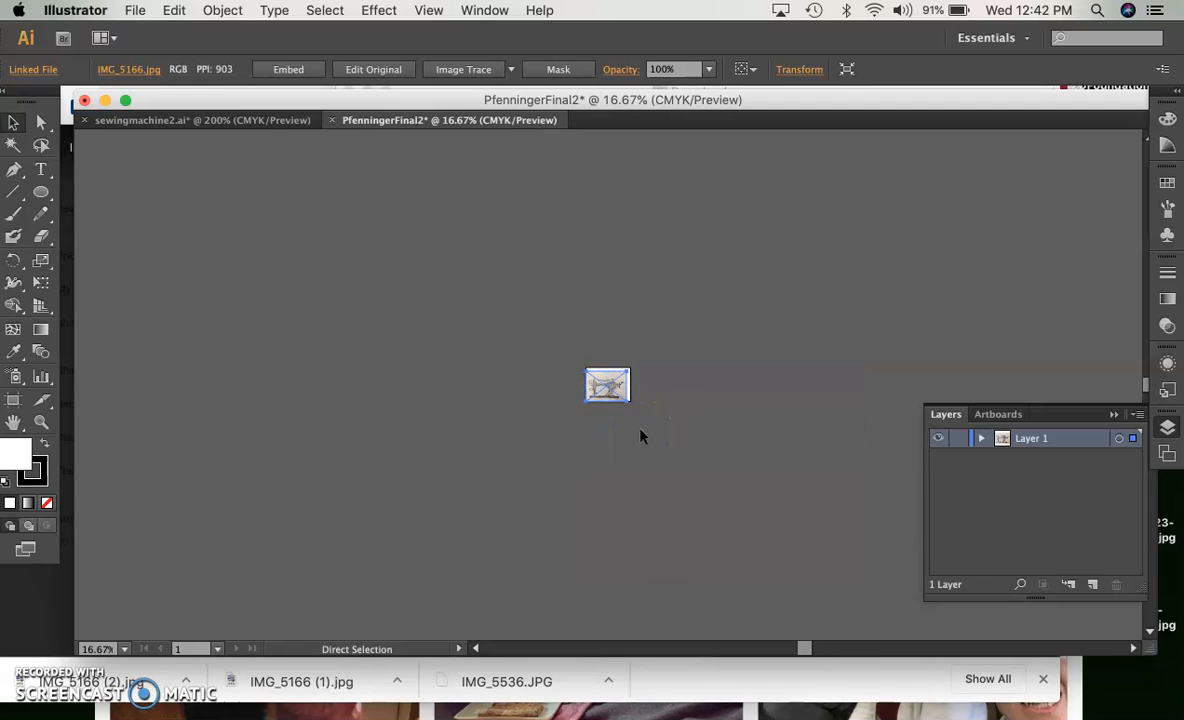
key(super+equal)
key(super+equal)
key(super+equal)
key(super+equal)
key(super+equal)
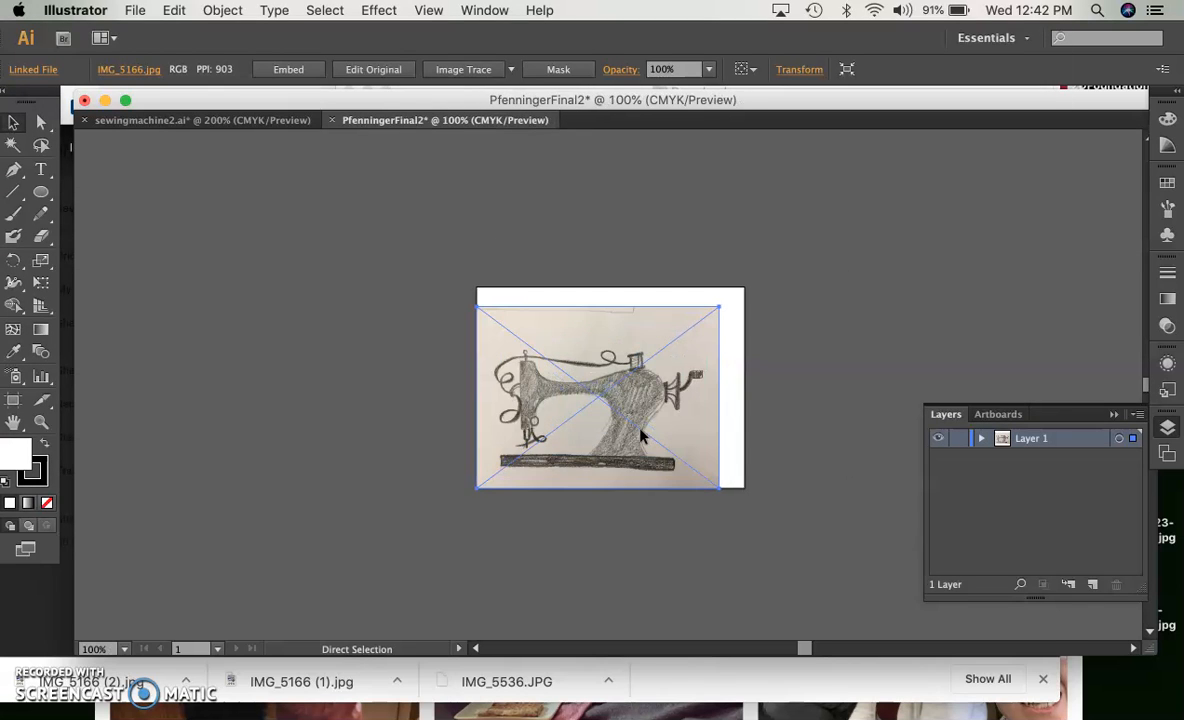
key(super+equal)
key(super+equal)
key(super+equal)
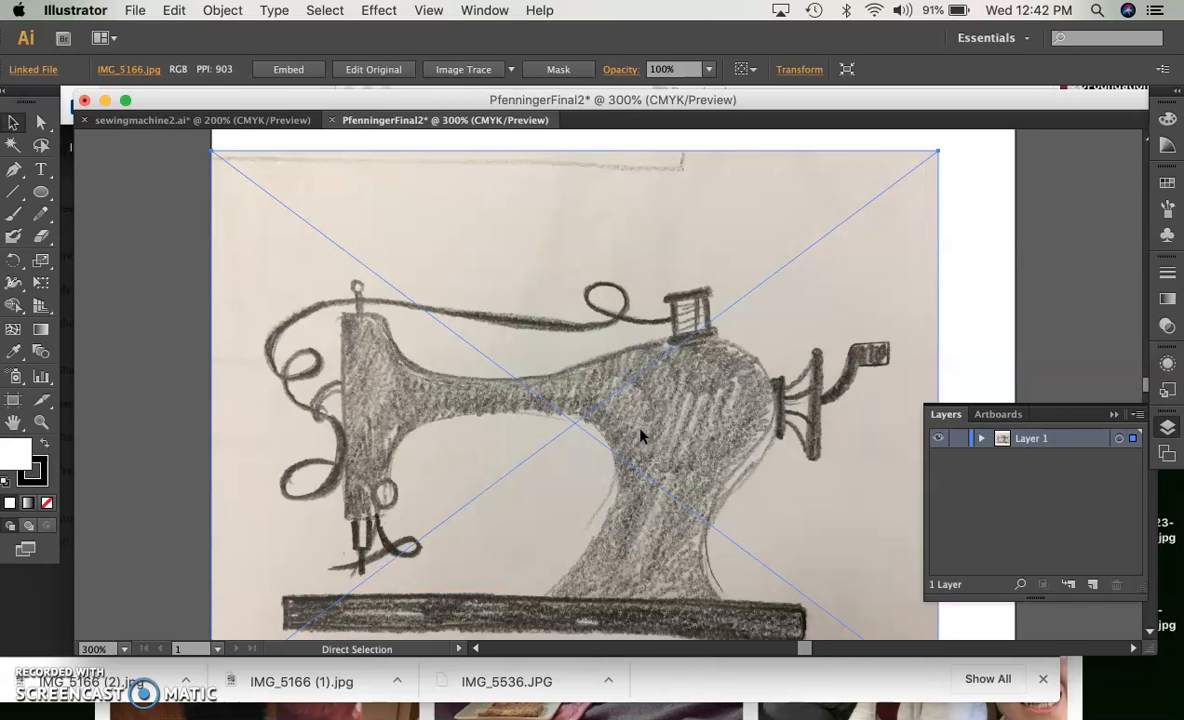
key(super+minus)
key(super+equal)
scroll(755, 273, up, 1)
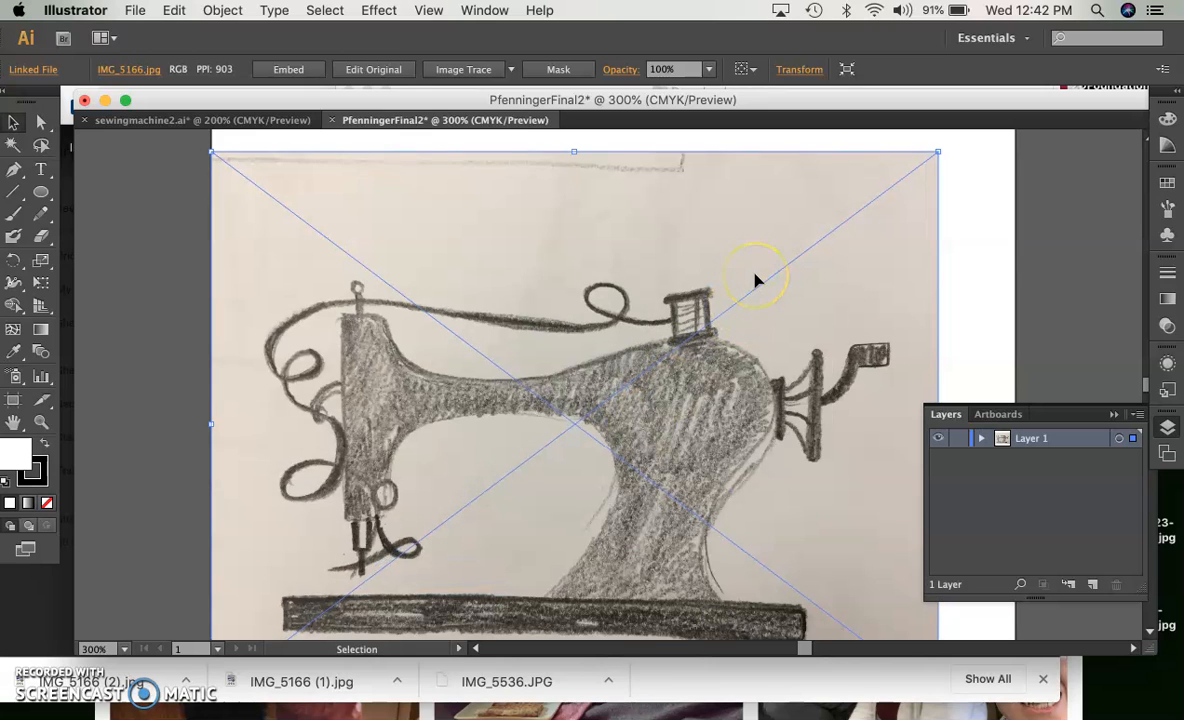
scroll(755, 281, up, 4)
scroll(755, 281, right, 4)
scroll(755, 281, down, 2)
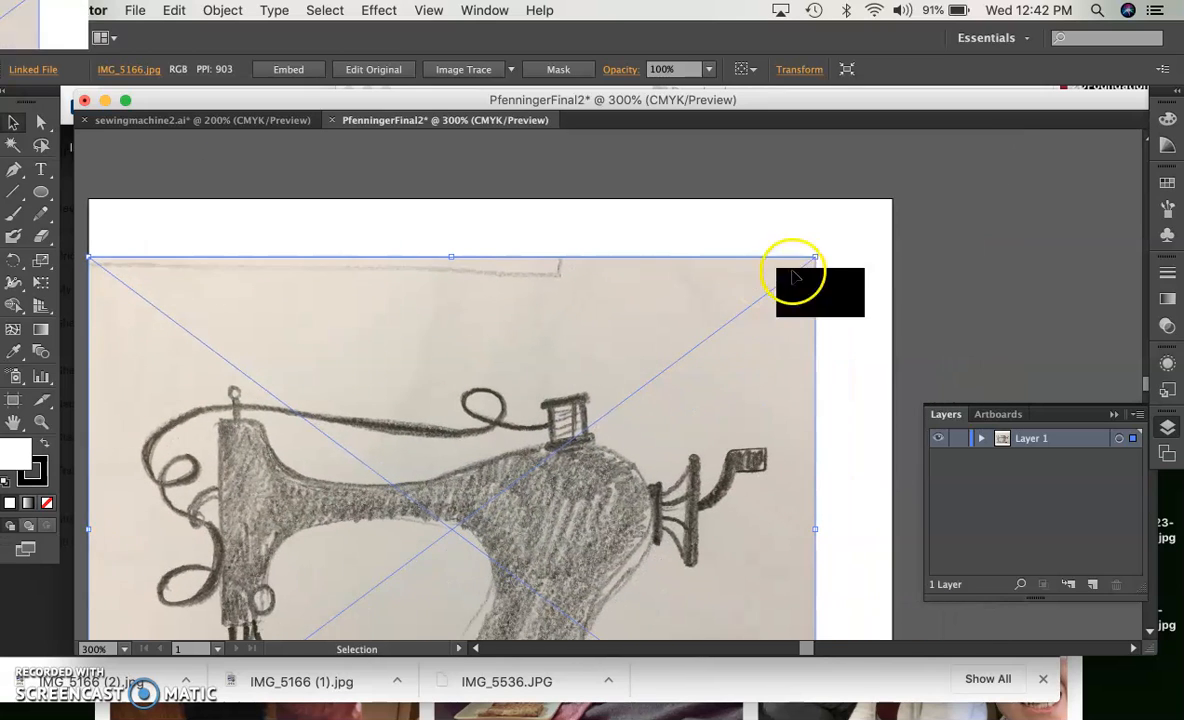
drag(815, 260, 895, 185)
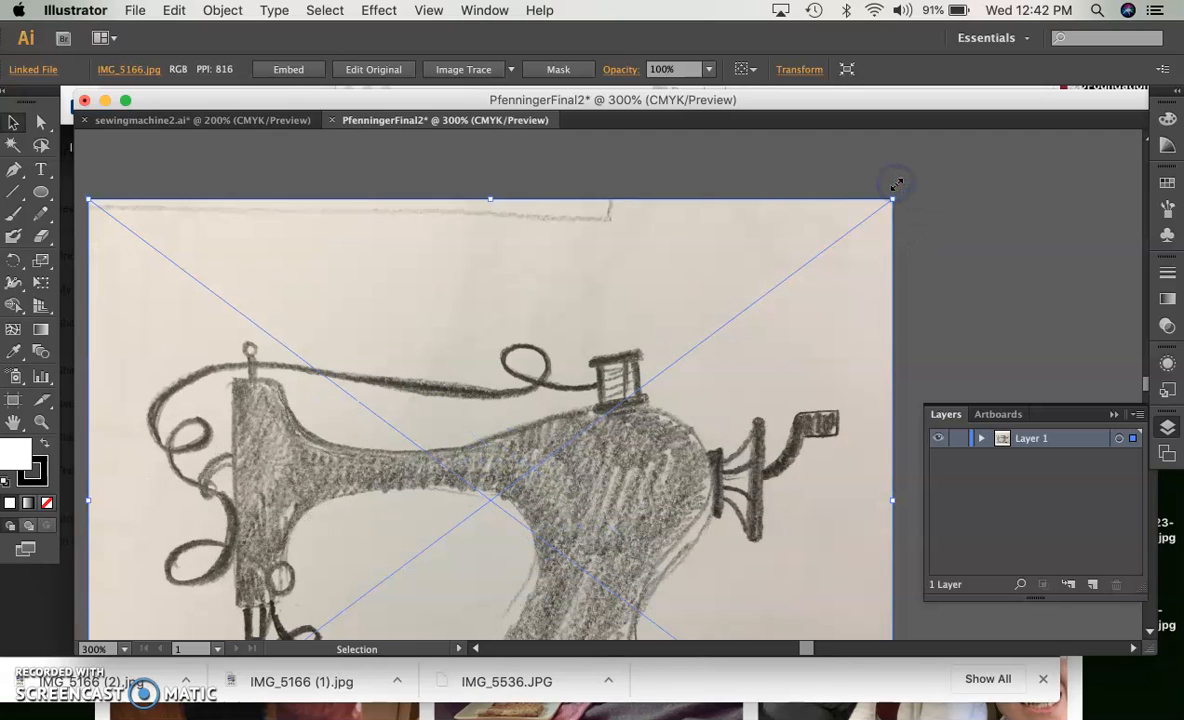
Enlarge the drawing proportionally so it extends slightly past the artboard's top and right edges
key(super+minus)
scroll(800, 345, down, 5)
click(792, 355)
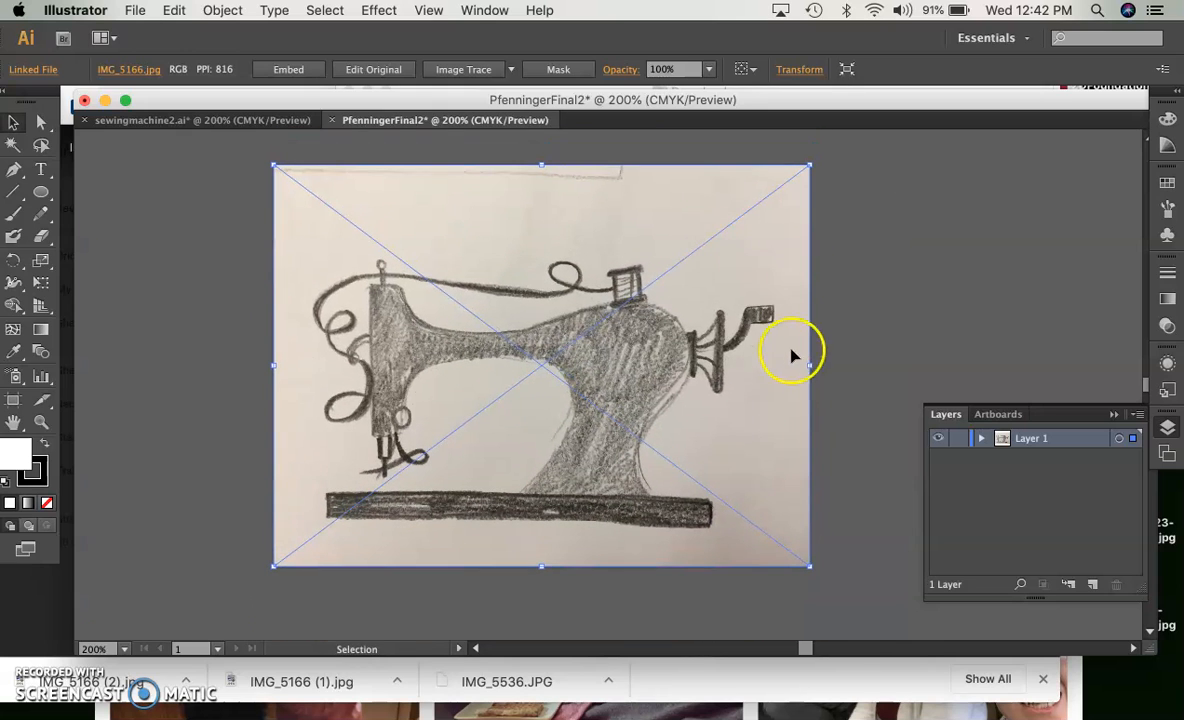
drag(810, 165, 851, 137)
scroll(762, 400, down, 10)
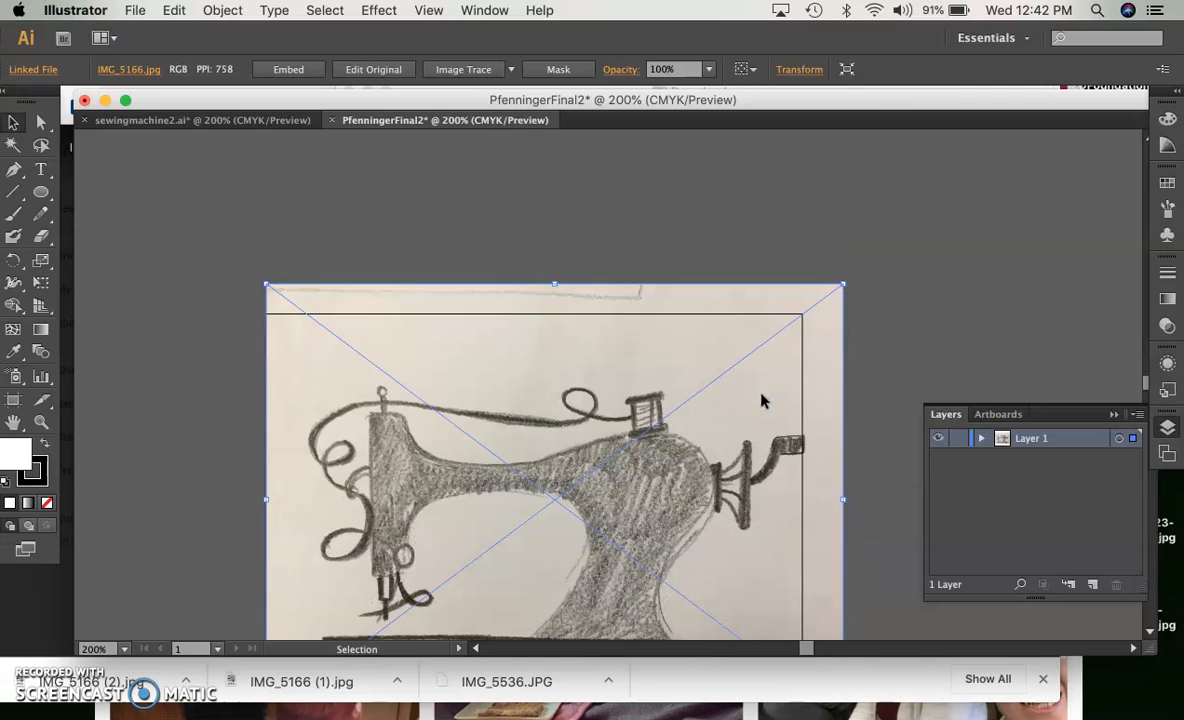
scroll(762, 400, down, 5)
scroll(762, 400, down, 3)
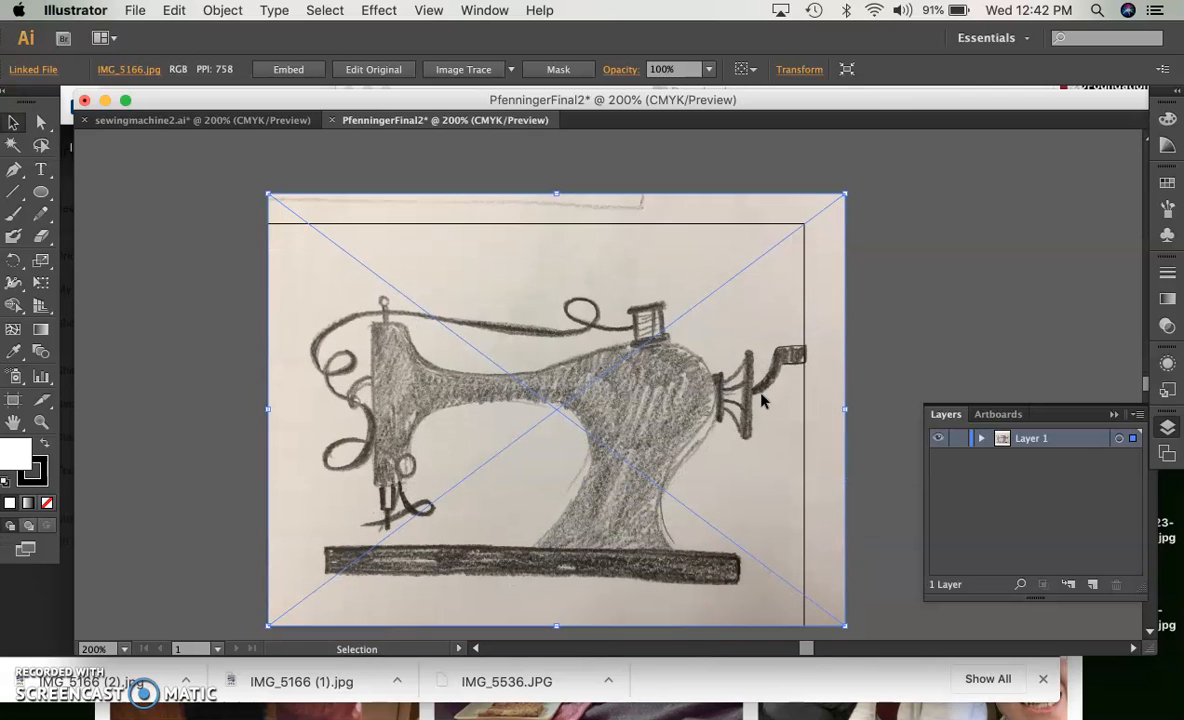
Center the sewing machine on the artboard, scaling the image up slightly so it overlaps every artboard edge
drag(762, 378, 660, 385)
scroll(336, 572, down, 7)
click(265, 540)
drag(265, 540, 246, 552)
drag(679, 345, 691, 349)
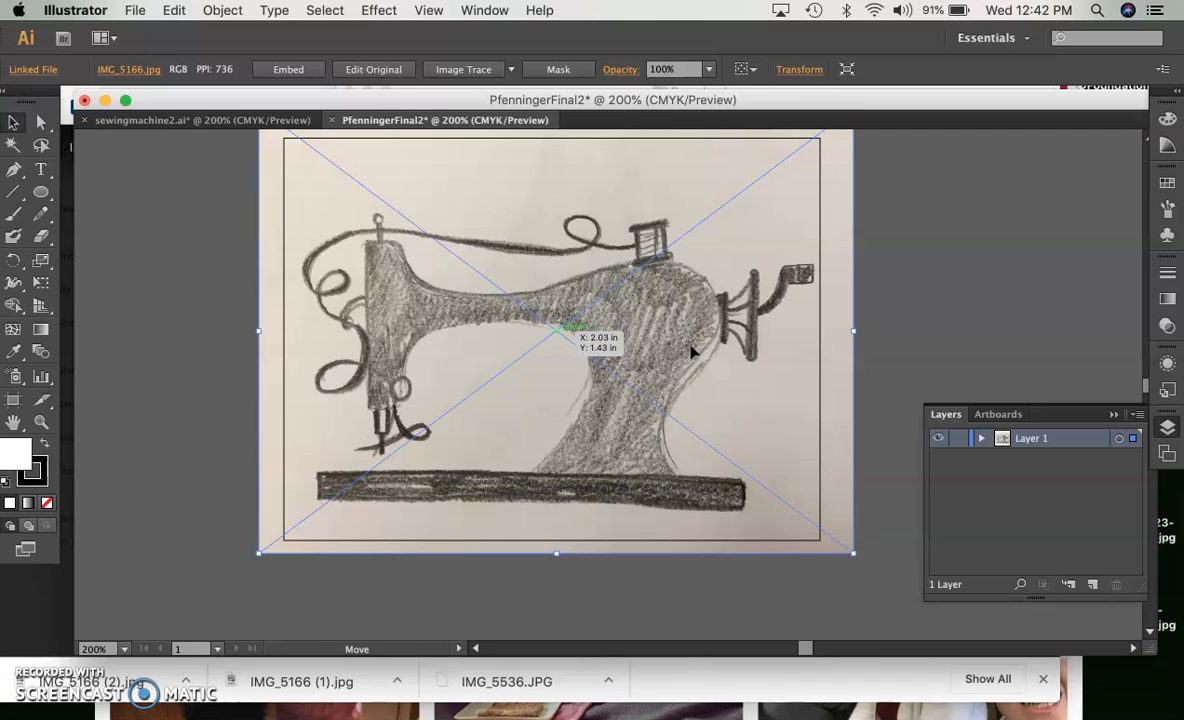
Choose the Pen tool, rename the drawing's layer "background", and lock it
click(13, 172)
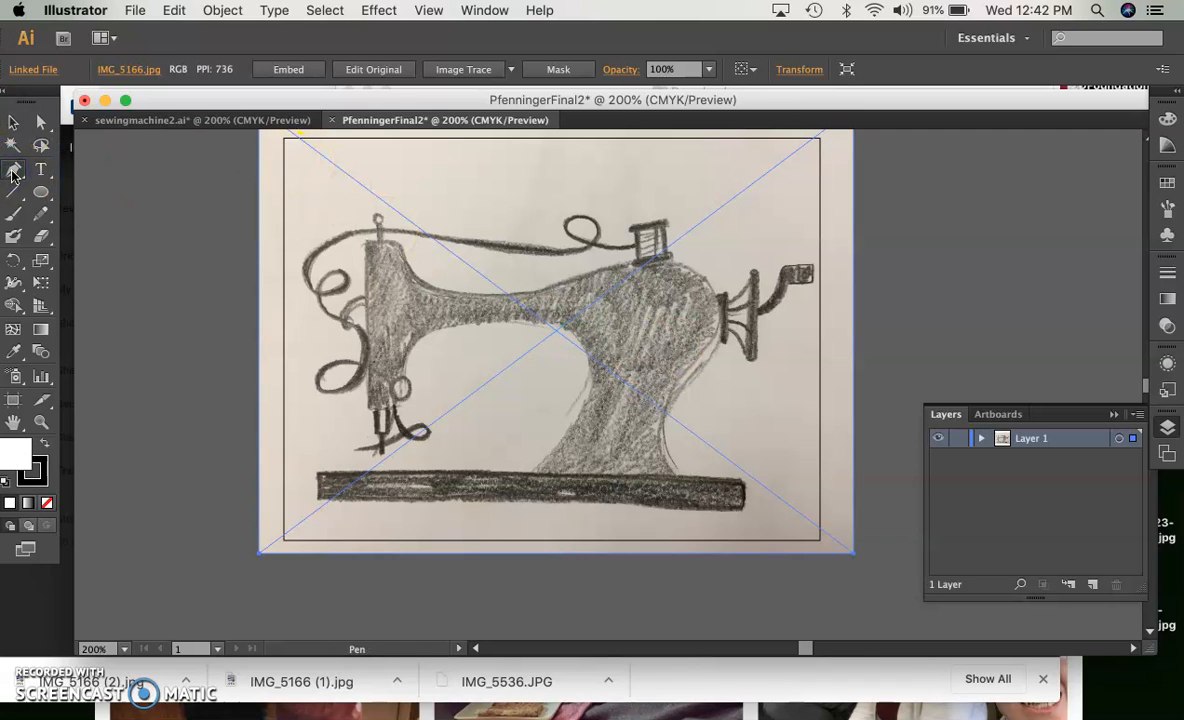
click(1031, 441)
double_click(1031, 440)
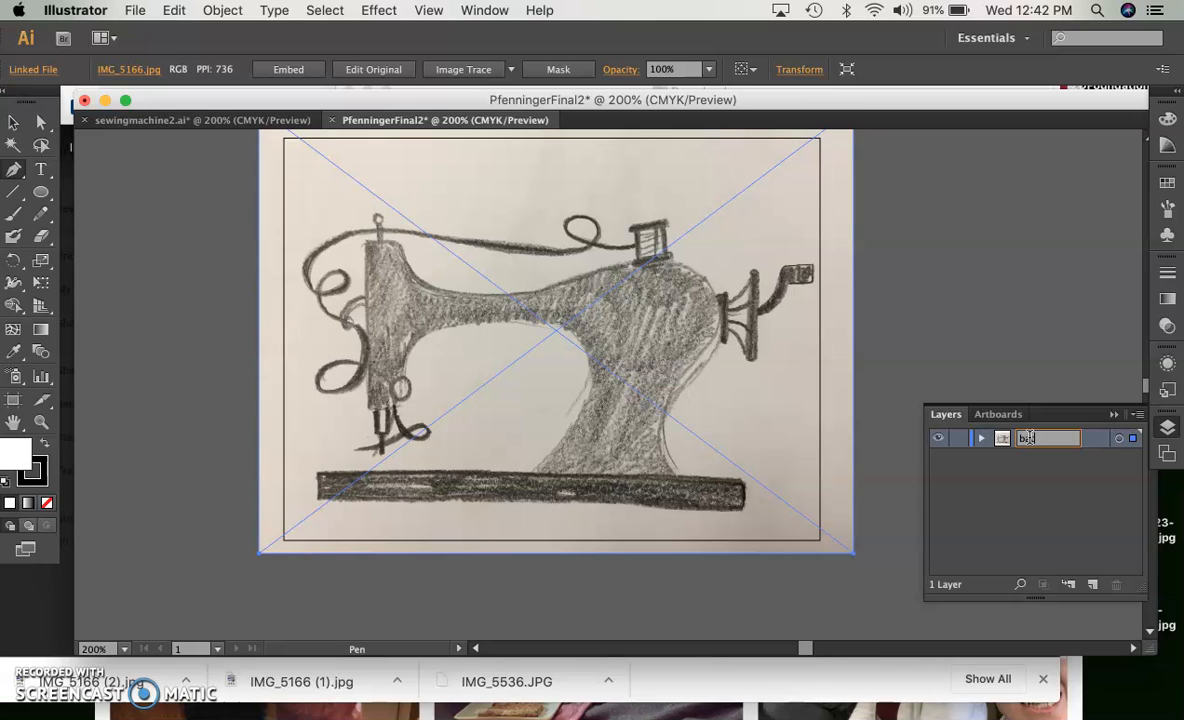
click(1038, 494)
click(956, 441)
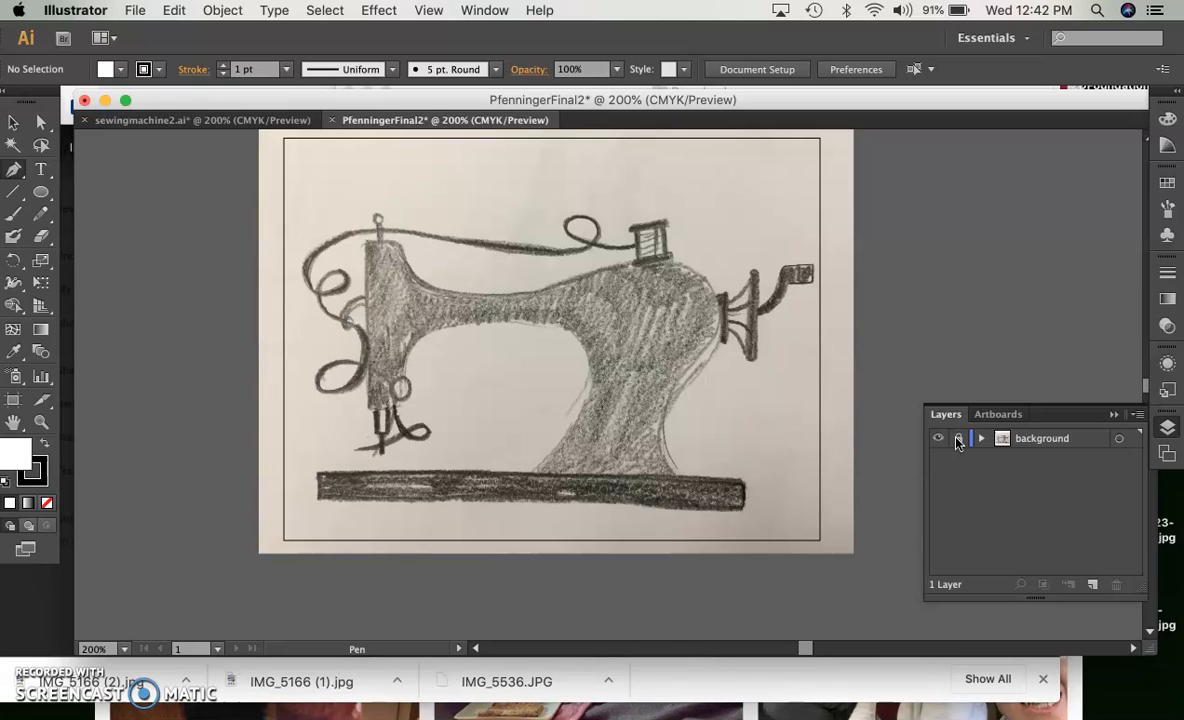
Add a new layer above the background layer and name it "body"
click(1092, 584)
double_click(1033, 438)
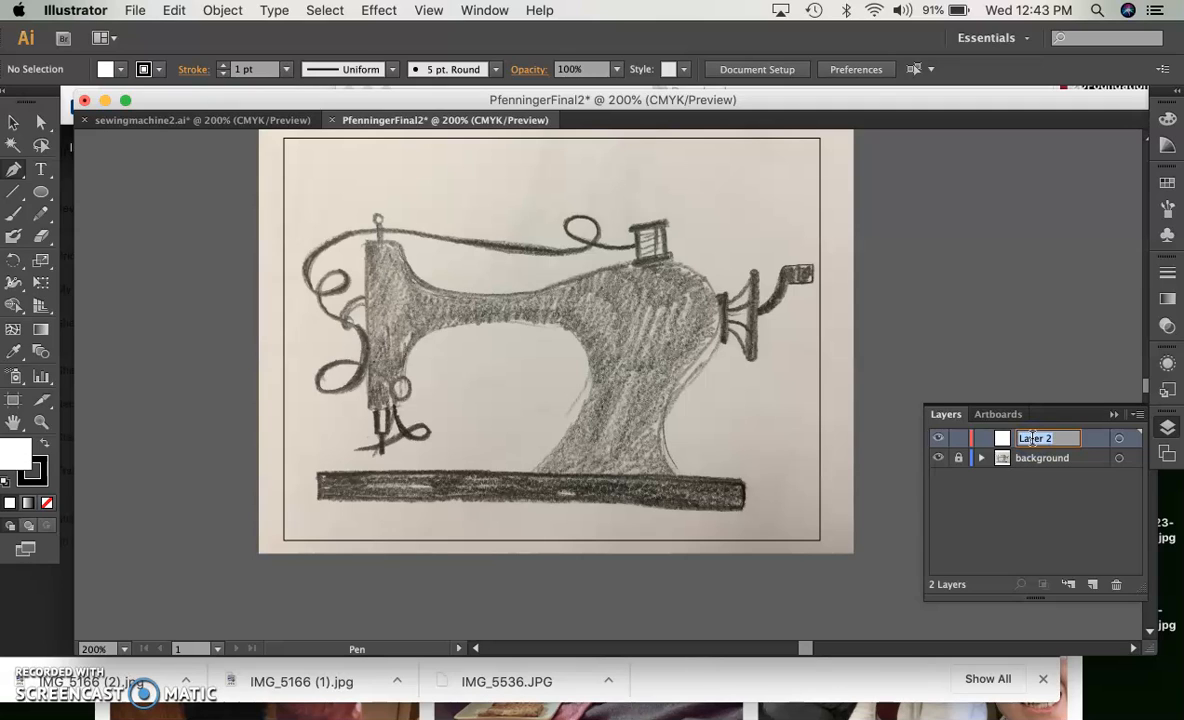
text(body)
click(1099, 562)
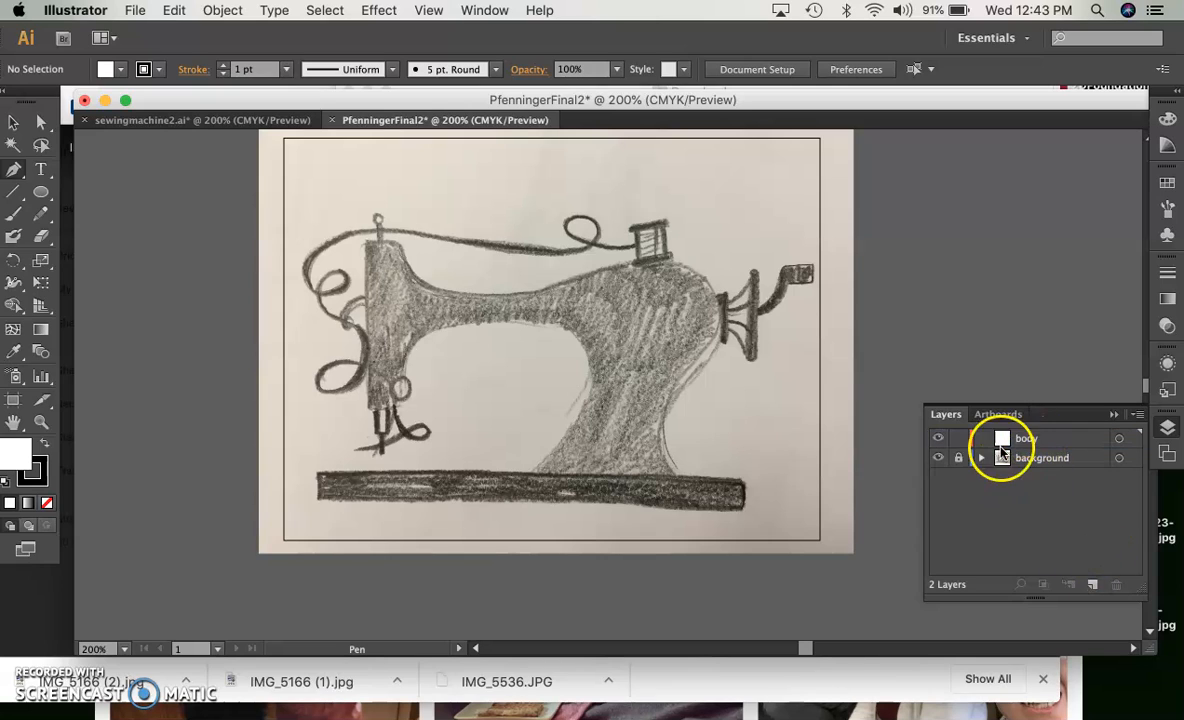
Add another layer above the body layer and name it "added elements"
click(1091, 585)
click(1036, 441)
double_click(1037, 441)
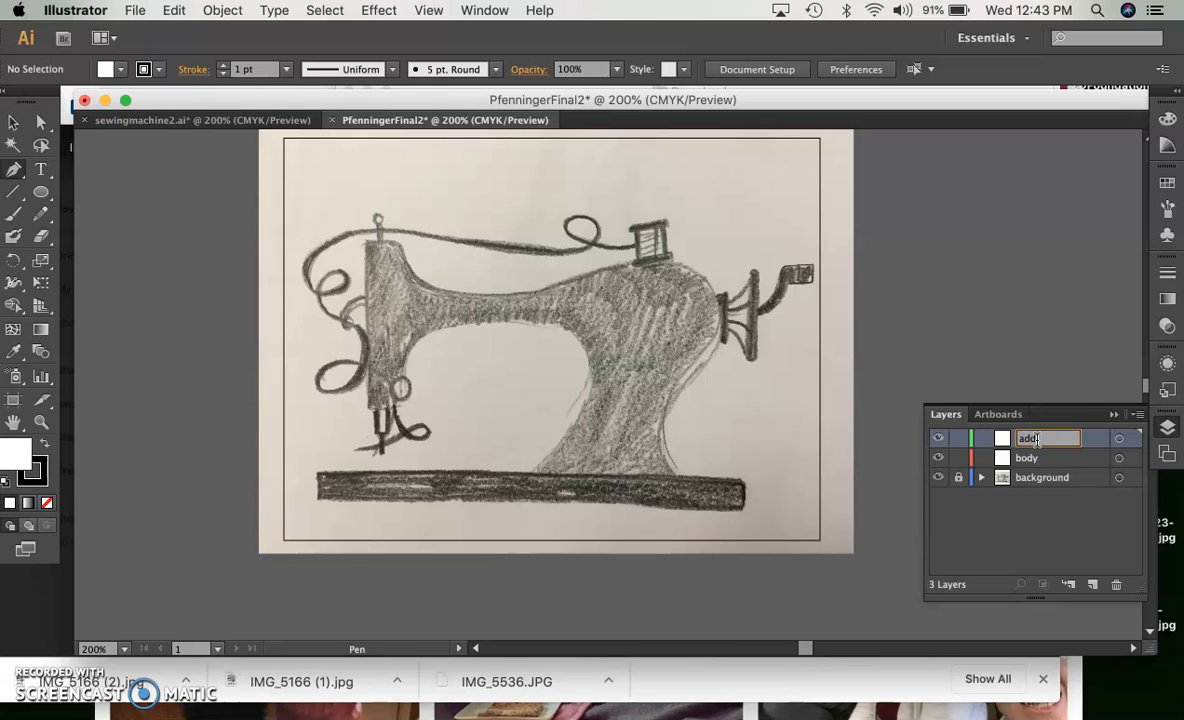
text(added elemen)
click(1039, 497)
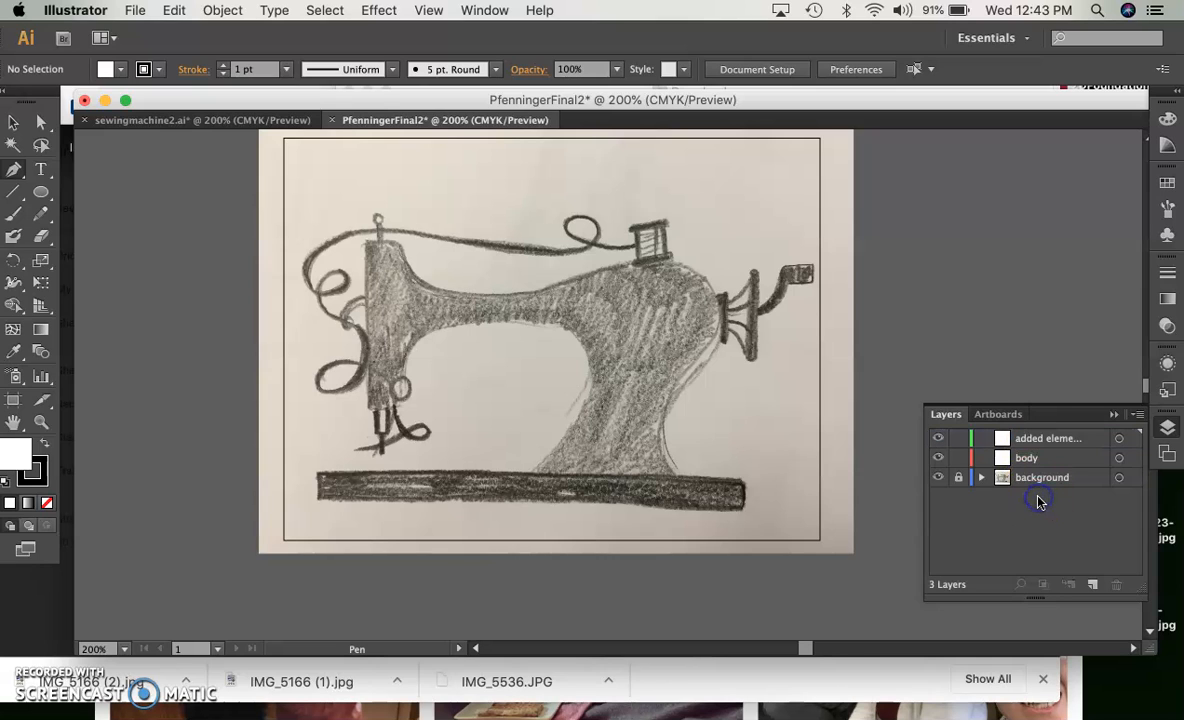
Switch to the sewingmachine2.ai document and lock Layer 1, which holds the scanned drawing
click(255, 119)
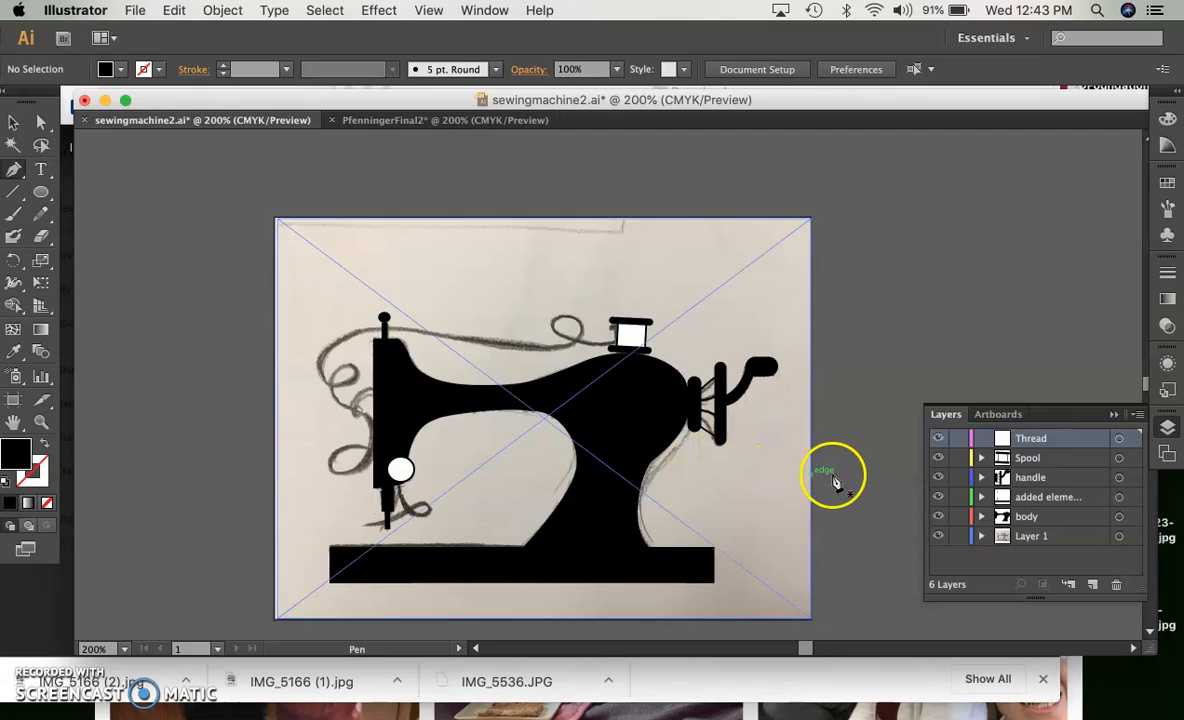
click(1028, 538)
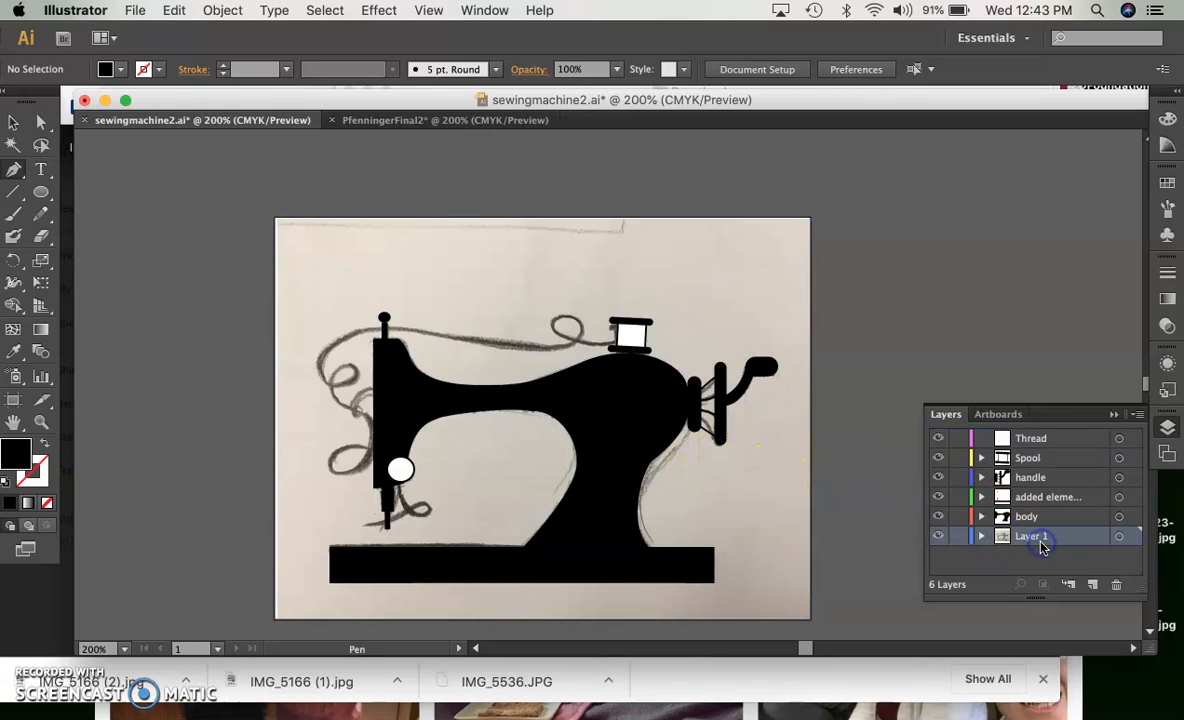
click(958, 536)
Hide and reshow the body, added elements and Layer 1 layers in turn to examine what each contains
click(1058, 519)
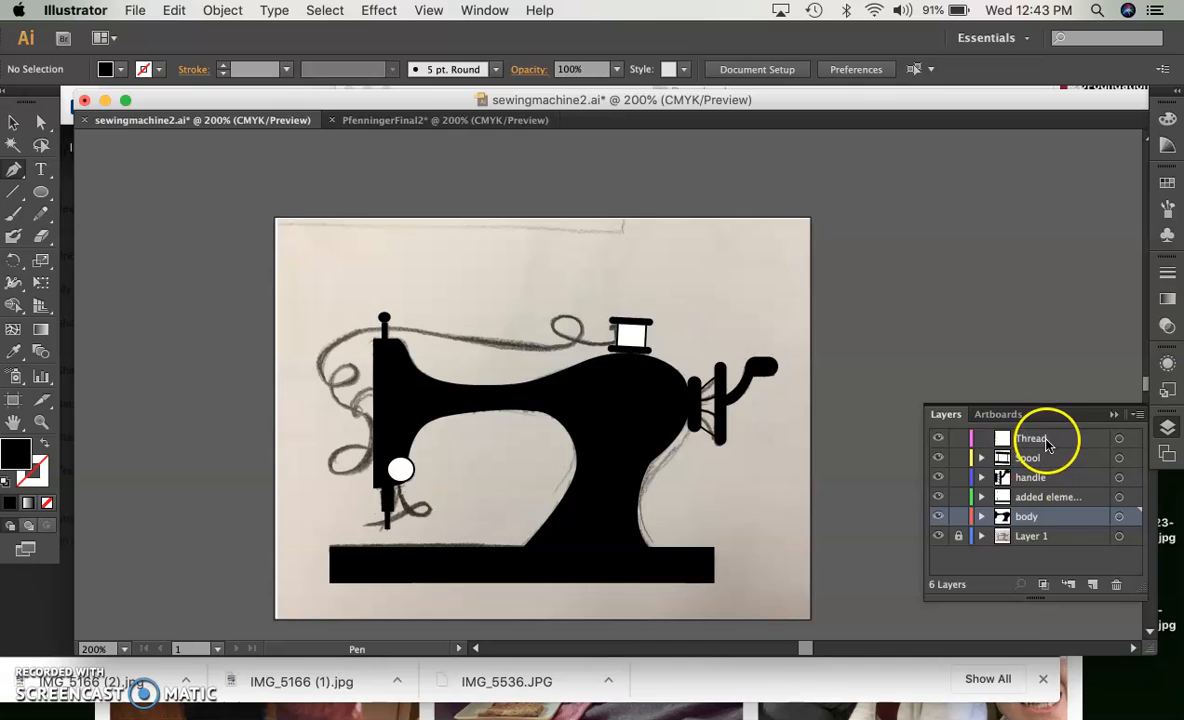
click(938, 516)
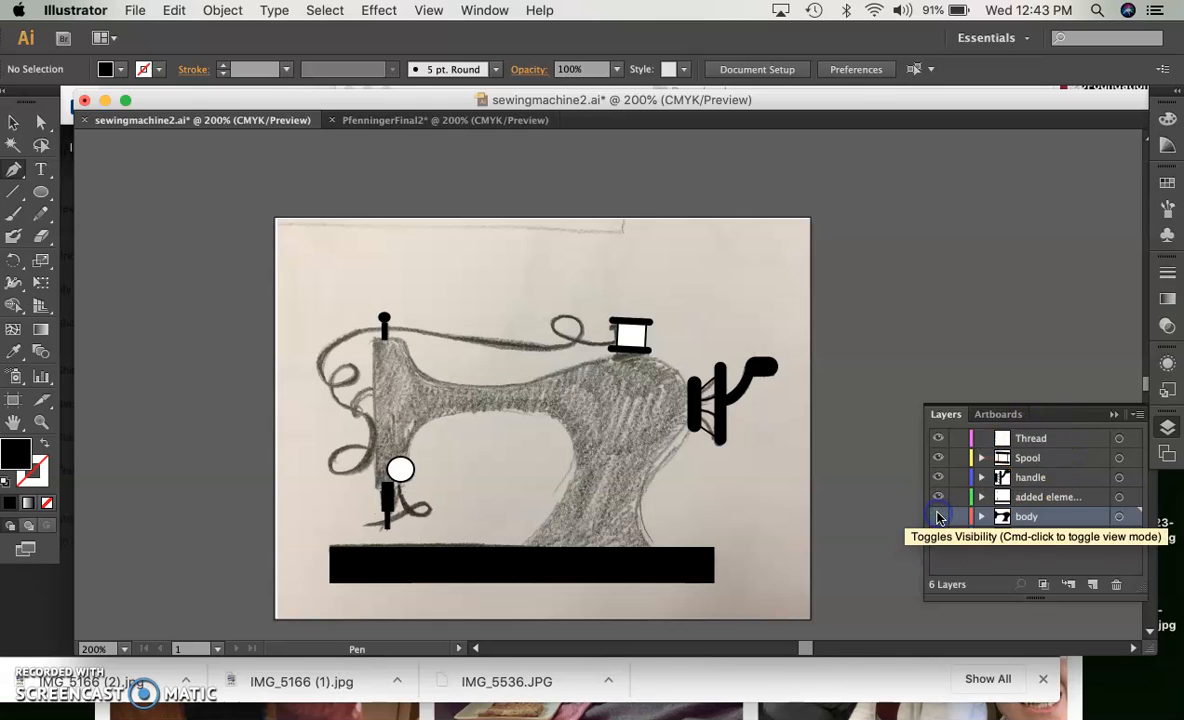
click(938, 516)
click(938, 497)
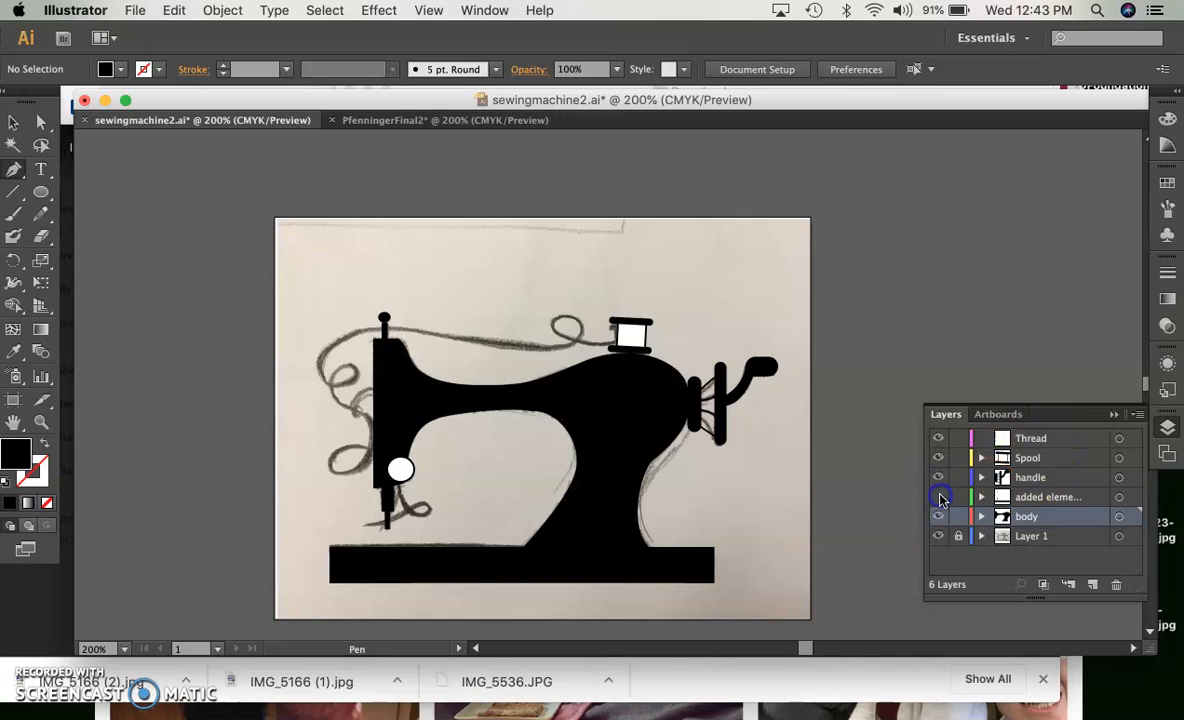
click(938, 497)
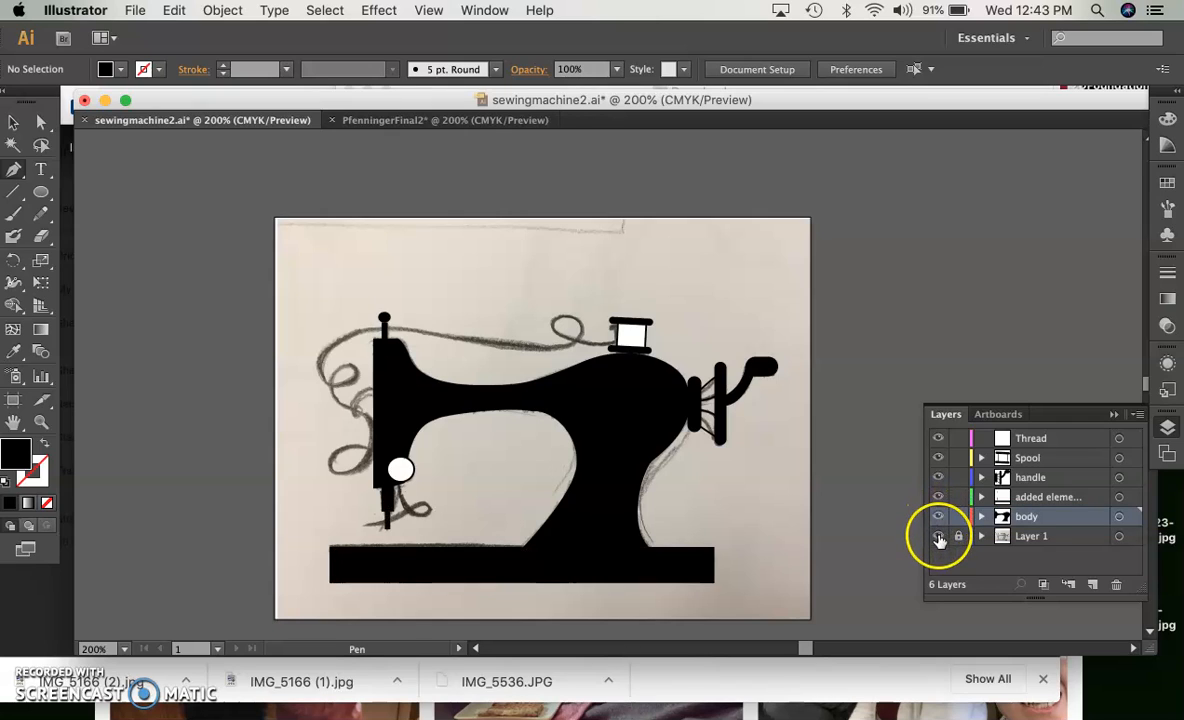
click(938, 537)
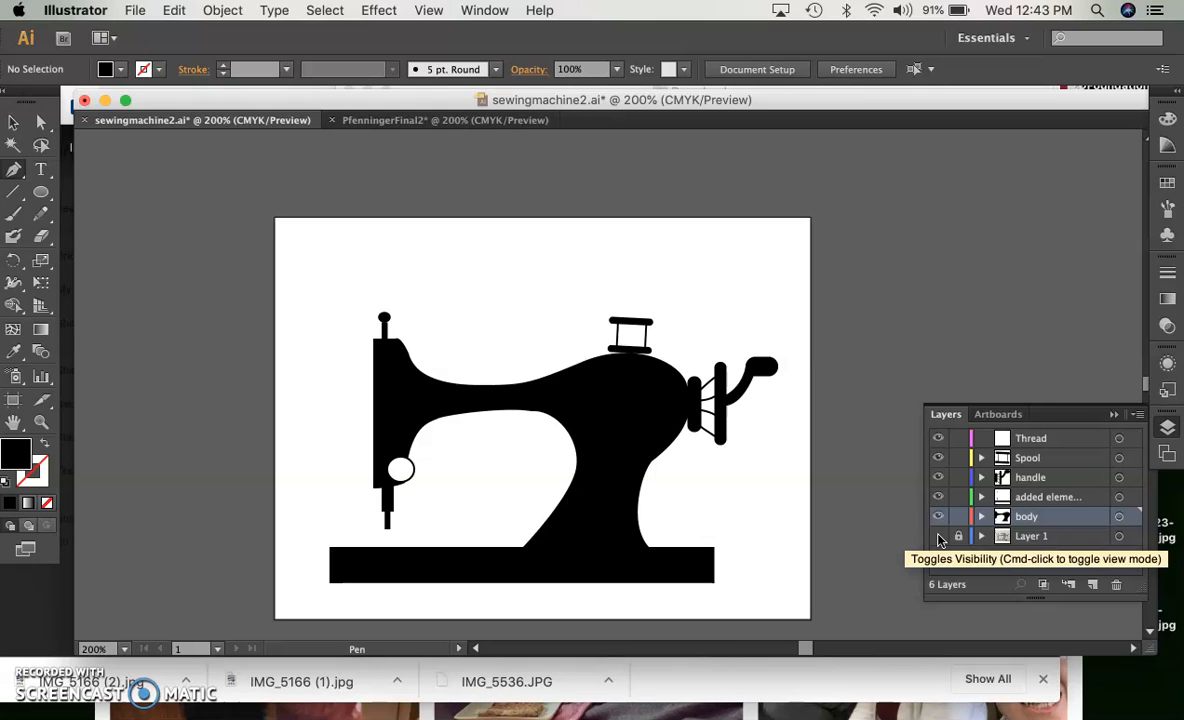
click(938, 537)
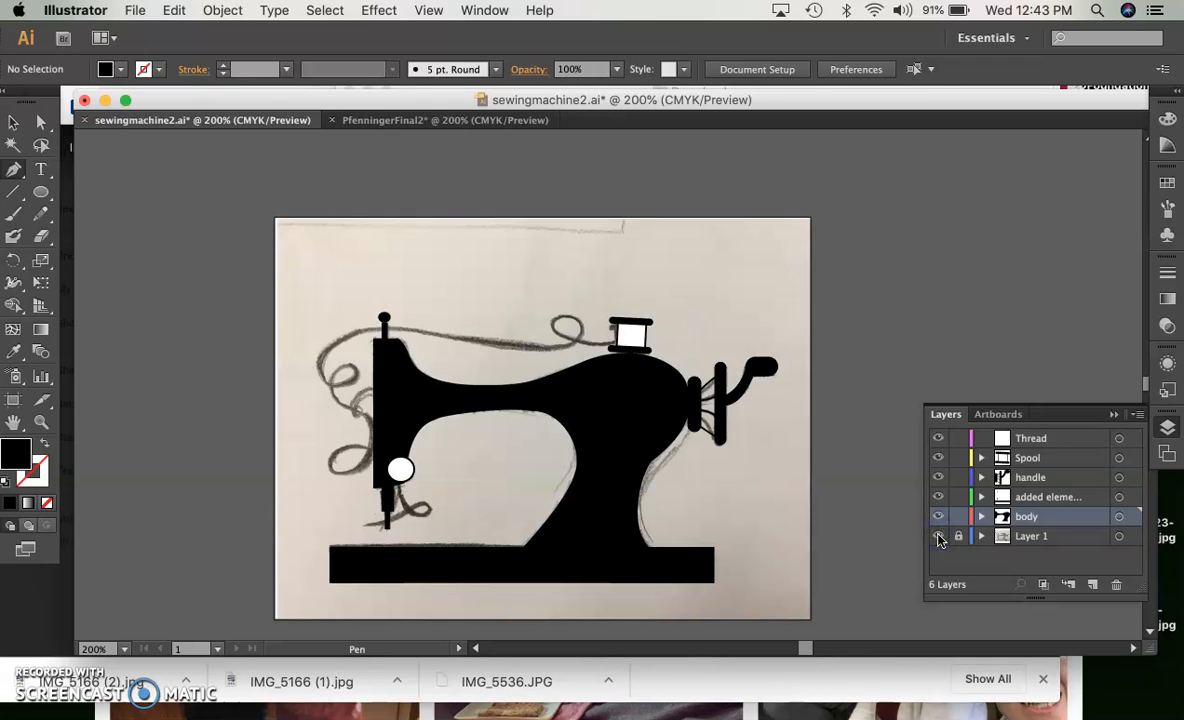